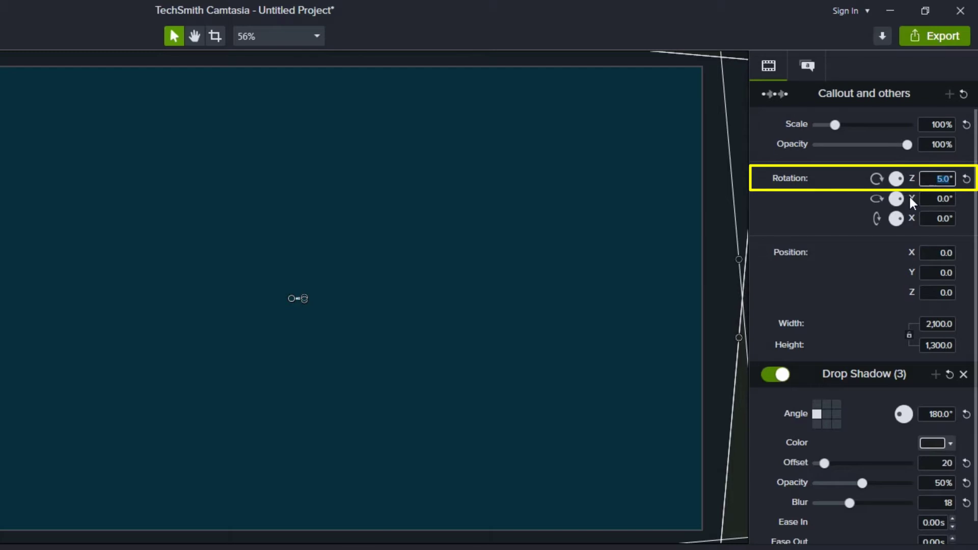
# Set the Z rotation of the three selected shapes to -3°, and select only the shape on Track 2
pyautogui.write('-3')
pyautogui.press('Return')
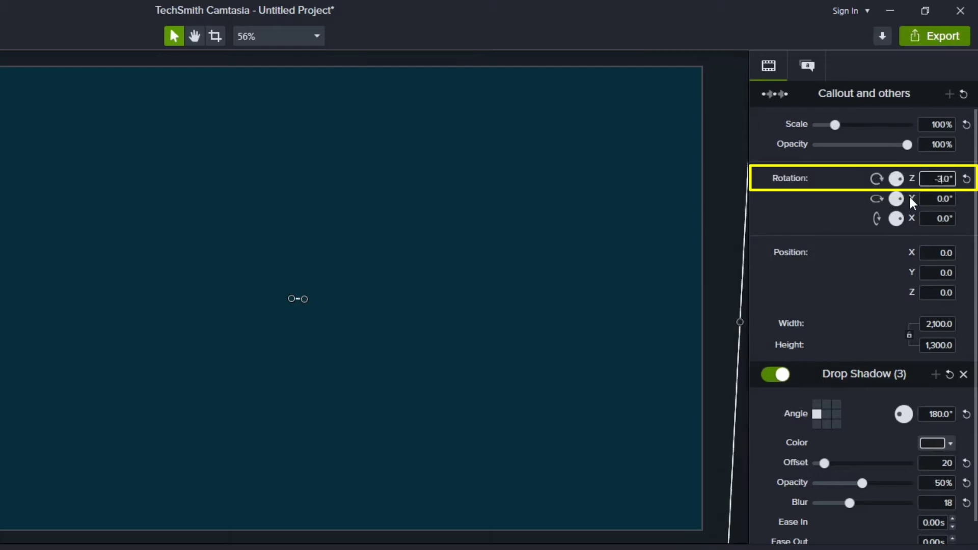
pyautogui.click(634, 497)
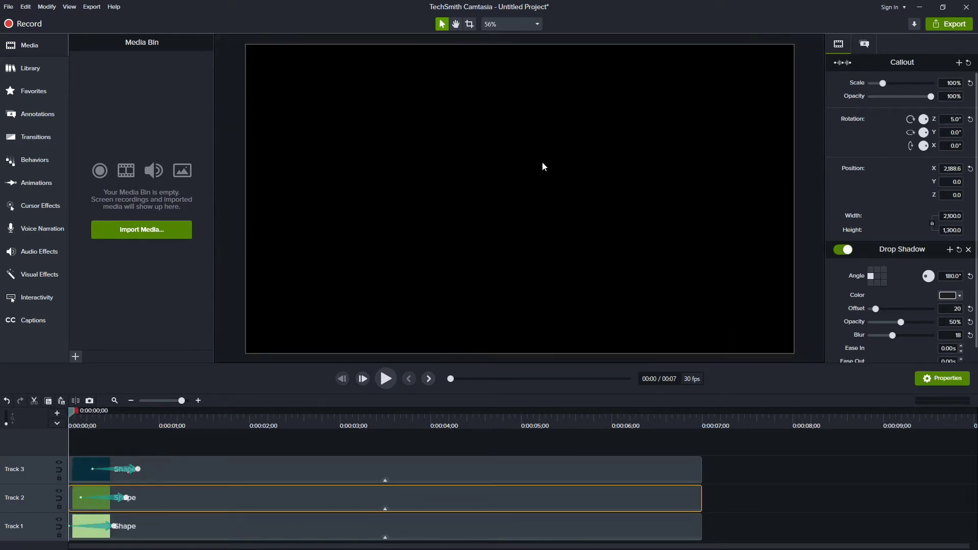
# Move all three shapes' starting position just below the canvas, at about Y -1,390, and reset their X position to 0
pyautogui.scroll(-8, 538, 185)
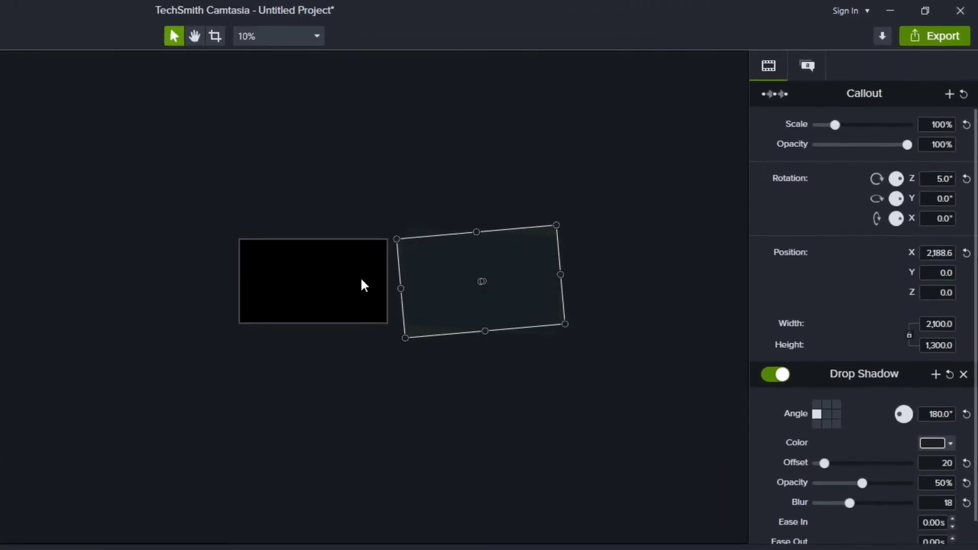
pyautogui.click(478, 546)
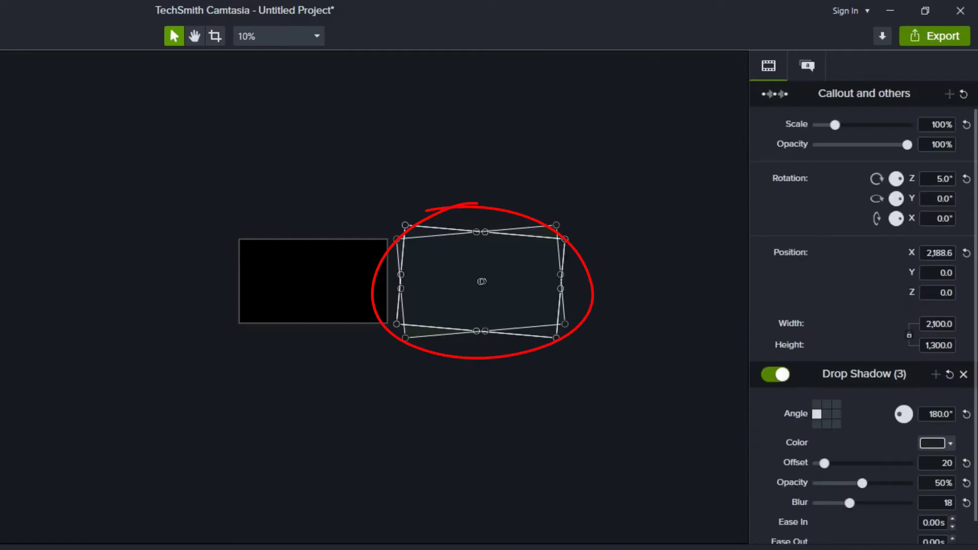
pyautogui.moveTo(494, 264); pyautogui.dragTo(328, 367)
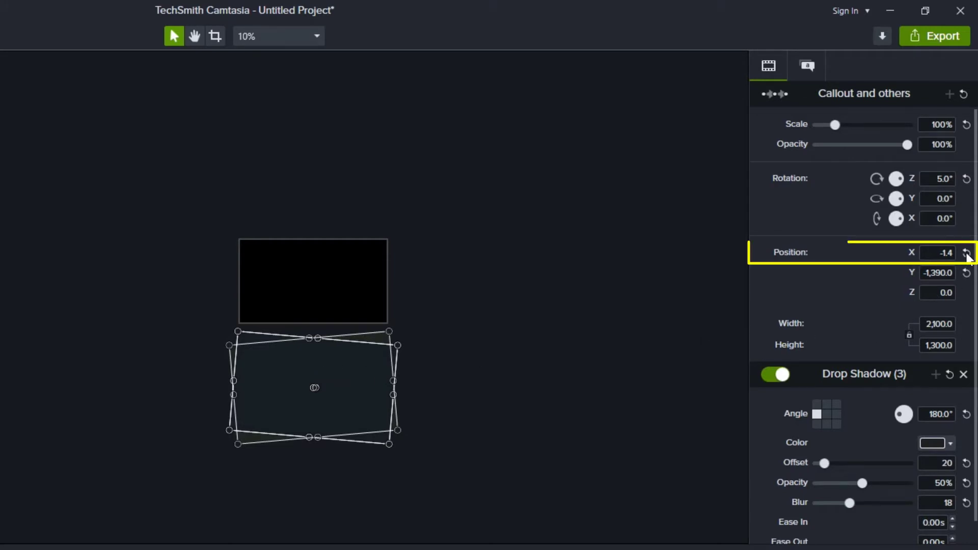
pyautogui.click(966, 254)
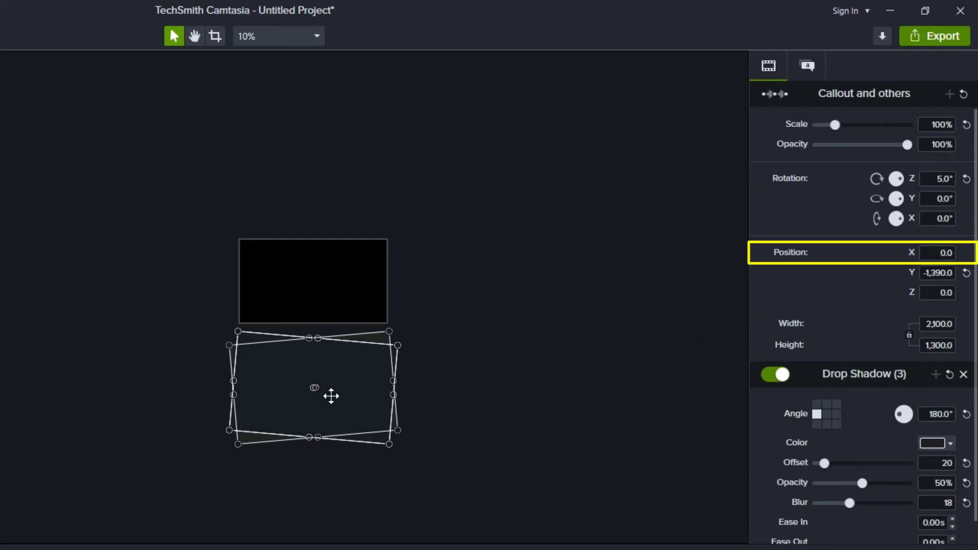
# At 0:00:00;23, fit the canvas to the view and lower the three shapes to about Y -925
pyautogui.scroll(4, 302, 323)
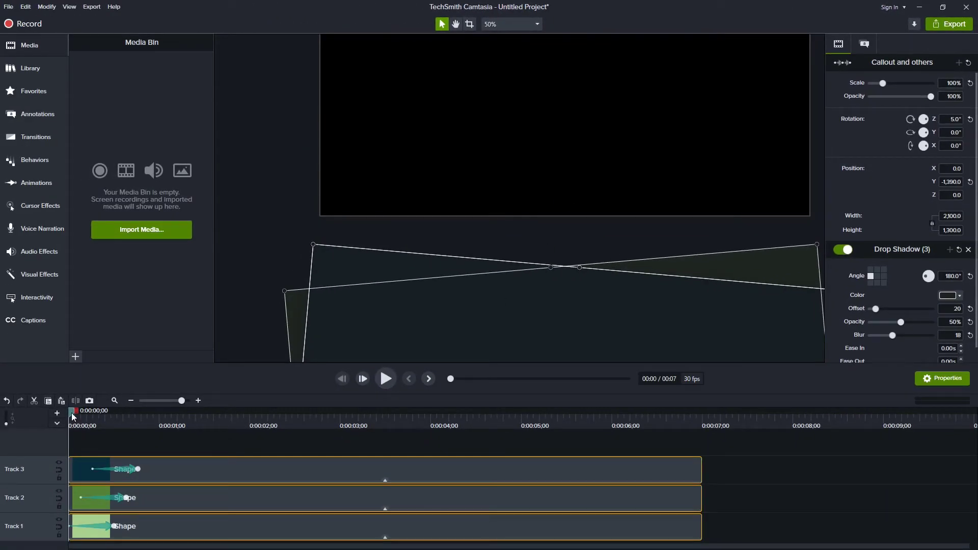
pyautogui.moveTo(73, 416); pyautogui.dragTo(138, 416)
pyautogui.click(496, 27)
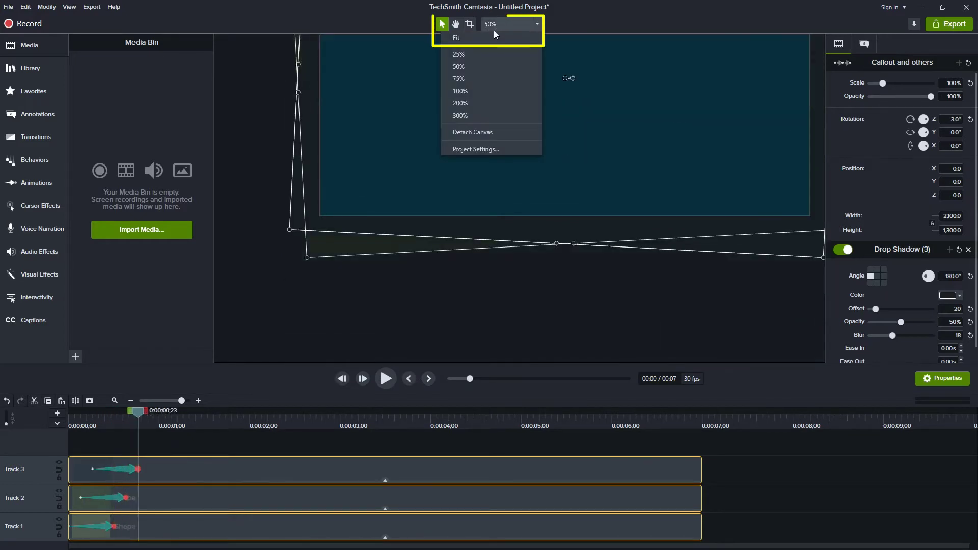
pyautogui.click(492, 36)
pyautogui.moveTo(461, 159); pyautogui.dragTo(471, 385)
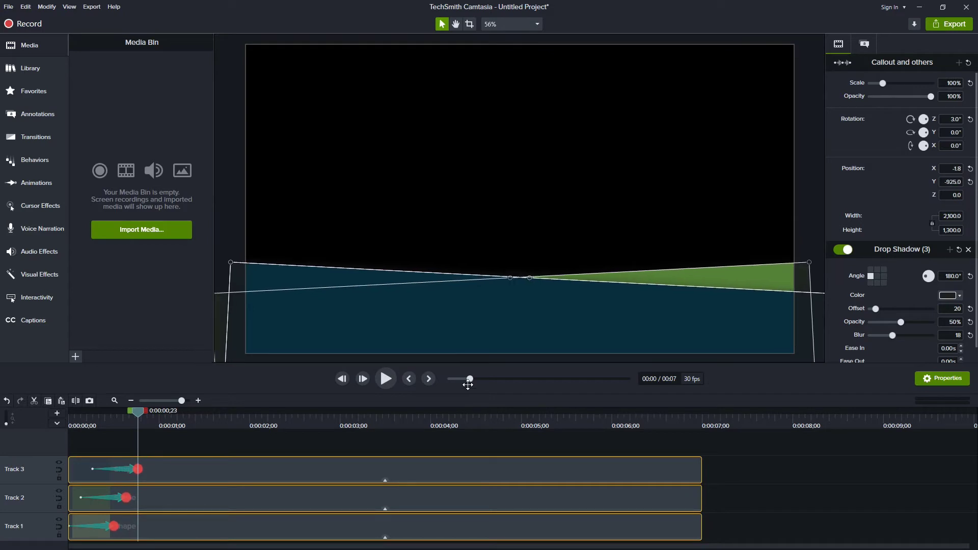
# Stagger the layers by lowering the dark blue Track 3 shape slightly and the green Track 2 shape to about Y -968
pyautogui.click(252, 469)
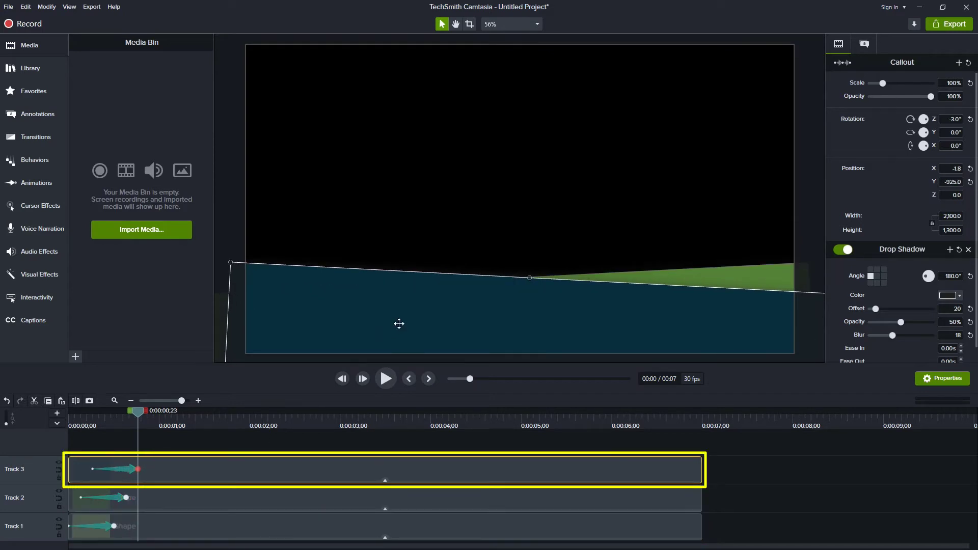
pyautogui.moveTo(397, 324); pyautogui.dragTo(399, 345)
pyautogui.click(717, 287)
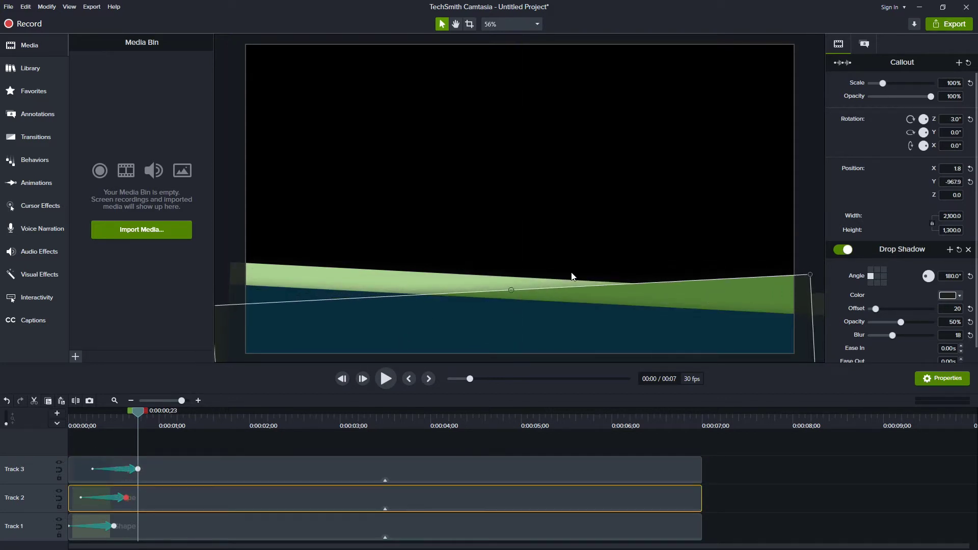
pyautogui.click(811, 235)
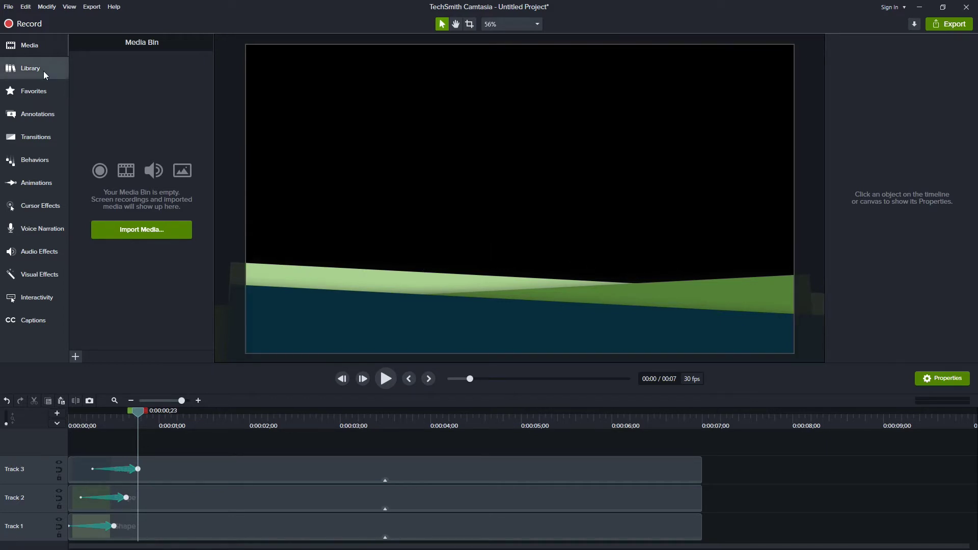
# Add a Basic plain line spanning the full canvas width as a guide, and set its Y position to -180
pyautogui.click(36, 115)
pyautogui.click(105, 45)
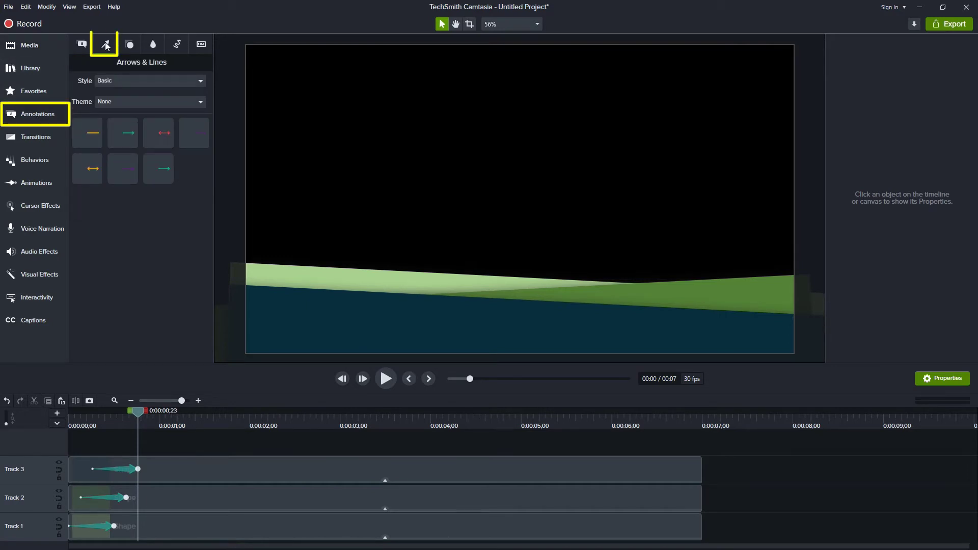
pyautogui.moveTo(88, 133); pyautogui.dragTo(794, 199)
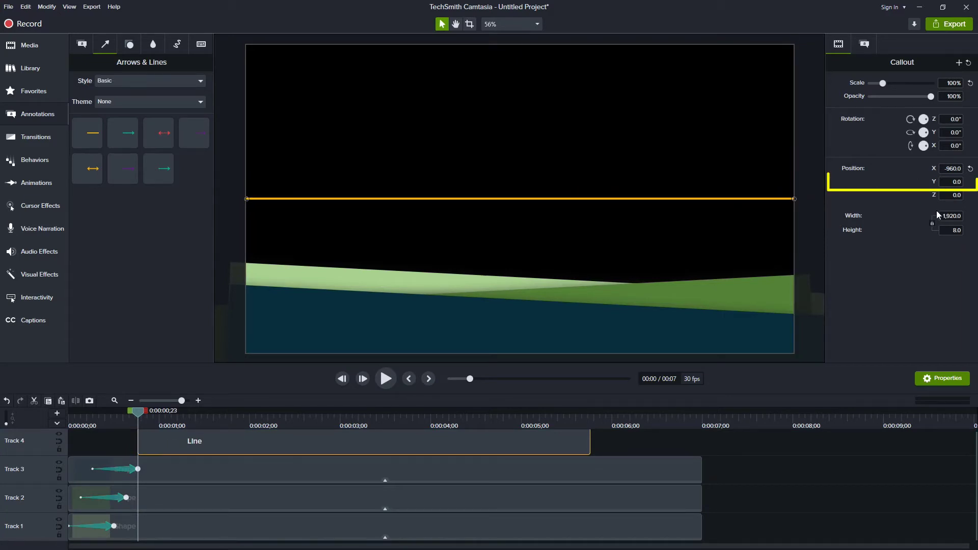
pyautogui.click(949, 182)
pyautogui.write('-')
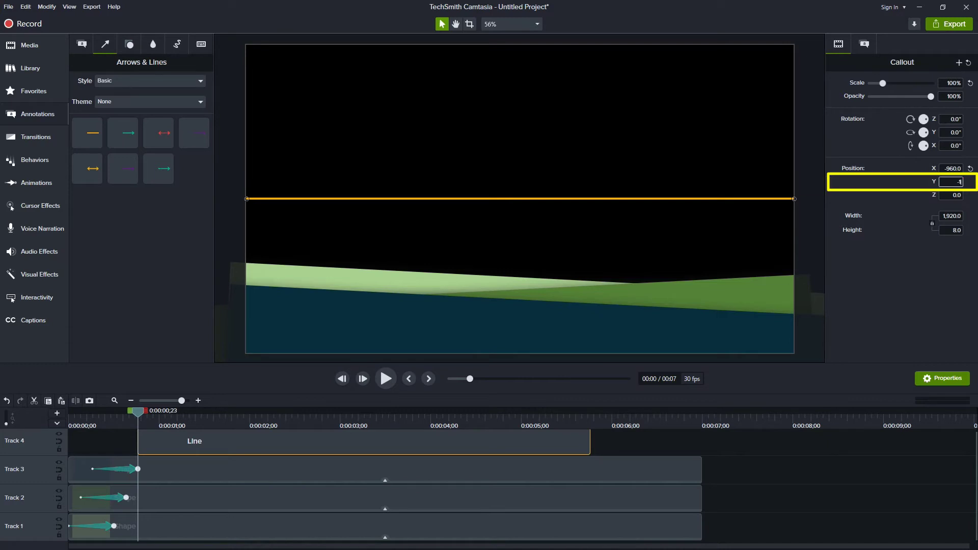
pyautogui.write('180')
pyautogui.press('Return')
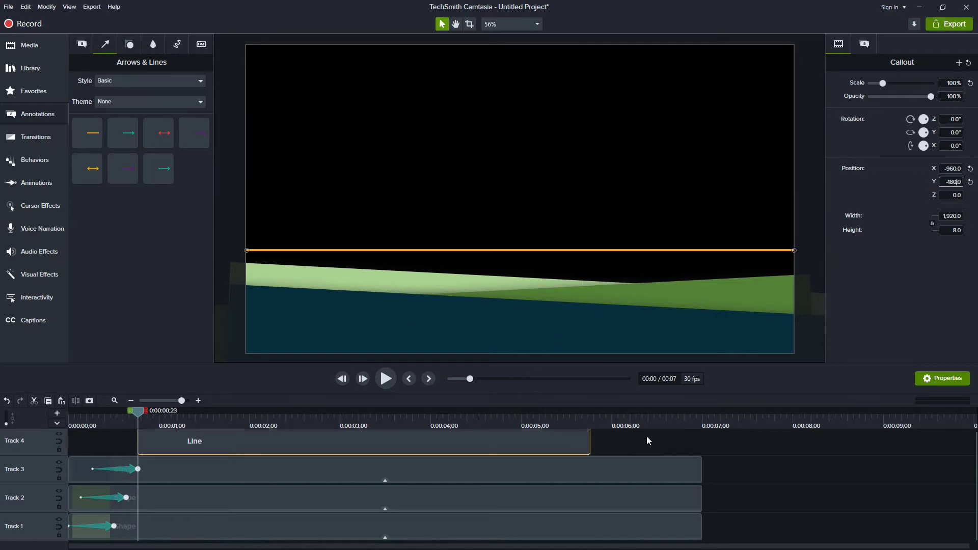
# Raise the three shapes together to the guide line, at about Y -866, and reset their X position to 0
pyautogui.moveTo(643, 436); pyautogui.dragTo(643, 527)
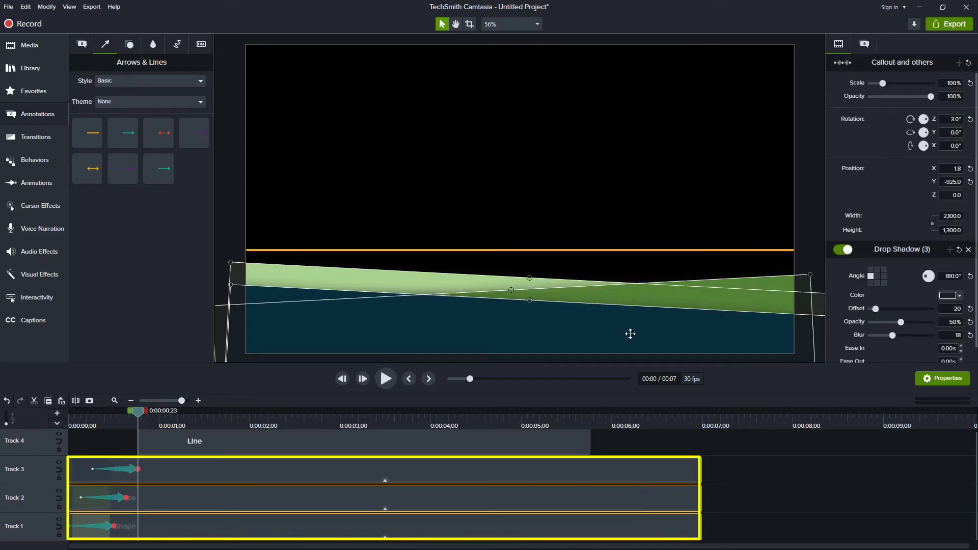
pyautogui.moveTo(618, 334); pyautogui.dragTo(618, 316)
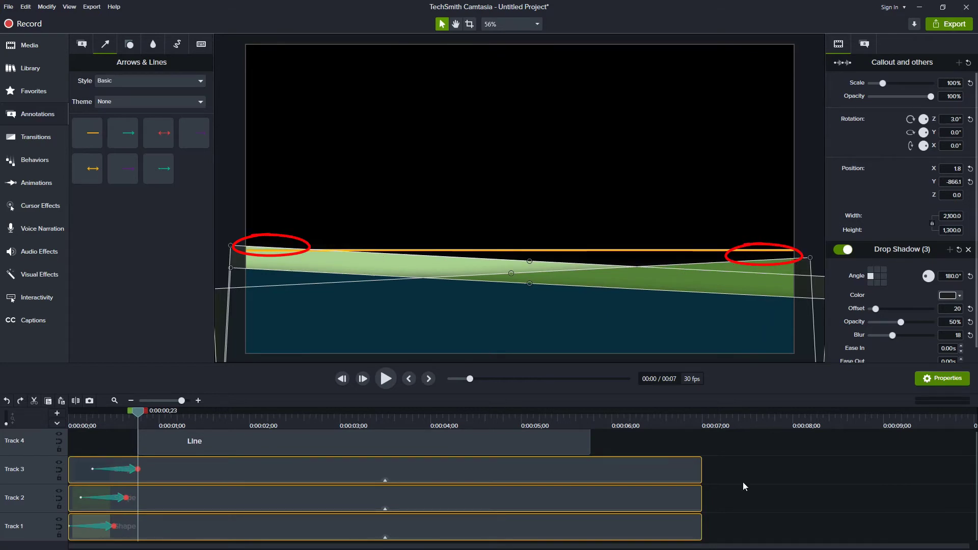
pyautogui.click(969, 171)
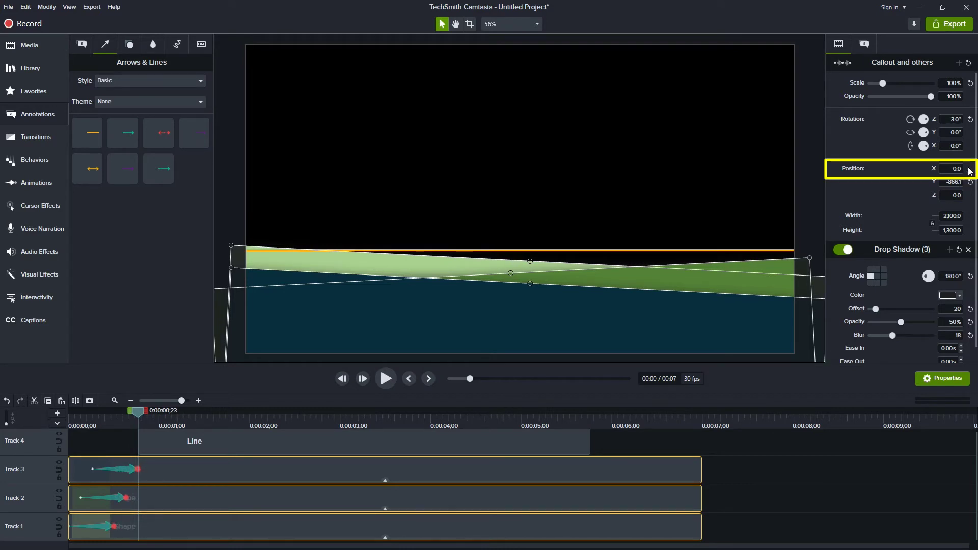
# Delete the guide line from Track 4 and play the shape animation briefly
pyautogui.click(457, 441)
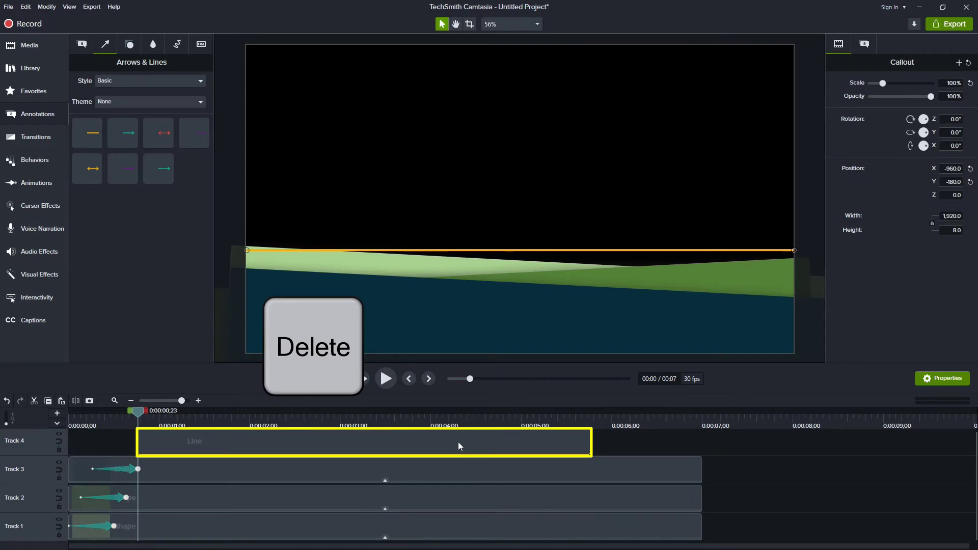
pyautogui.press('Delete')
pyautogui.press('space')
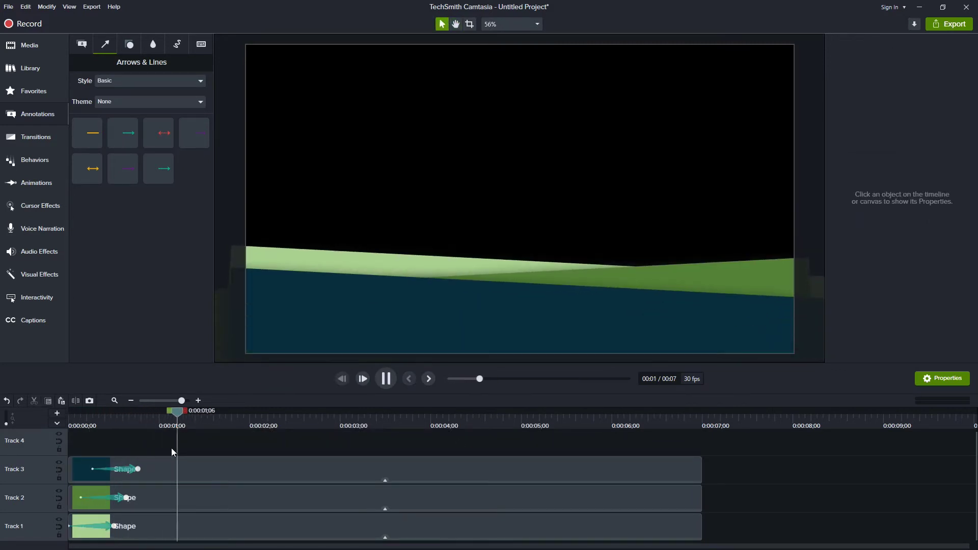
pyautogui.press('space')
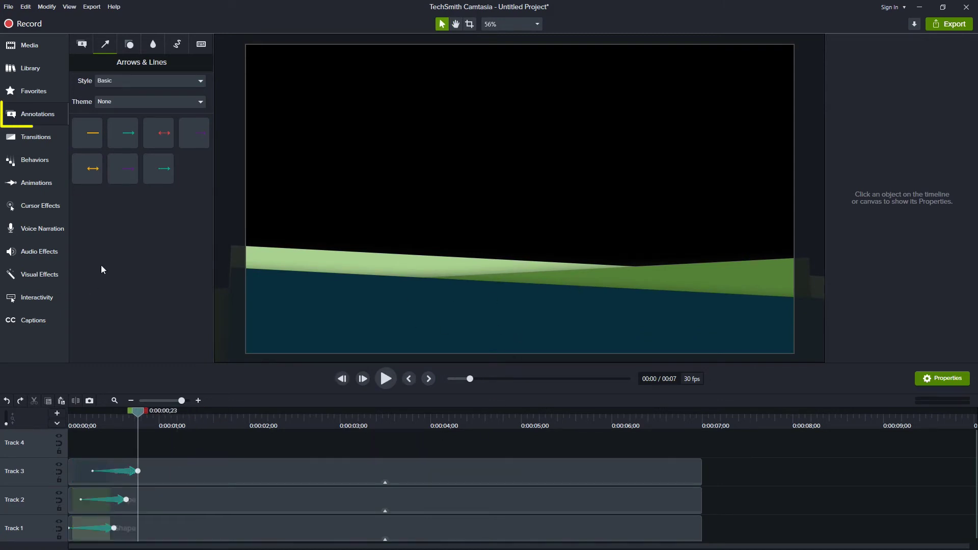
# Add a Basic text-only callout at the lower-left corner of the canvas and left-align its text
pyautogui.click(81, 44)
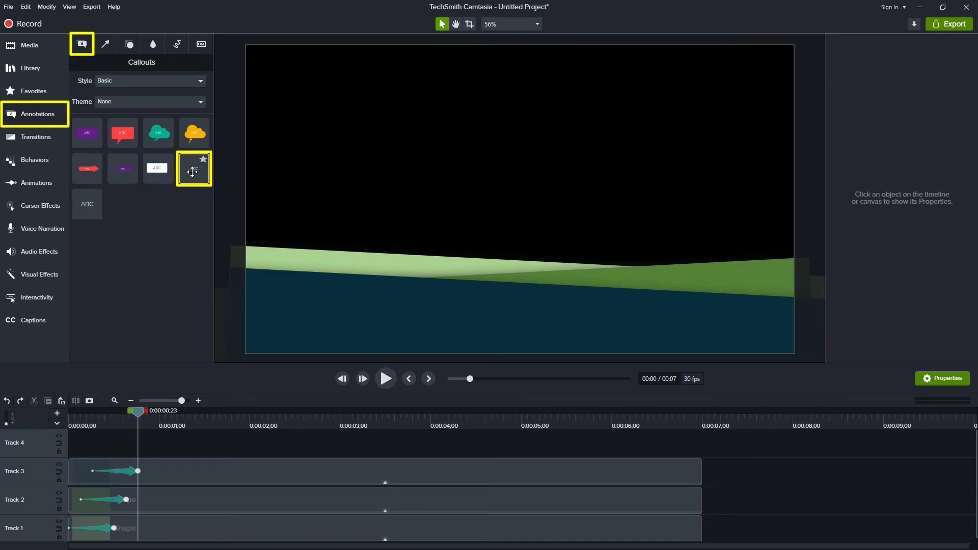
pyautogui.moveTo(192, 172); pyautogui.dragTo(304, 305)
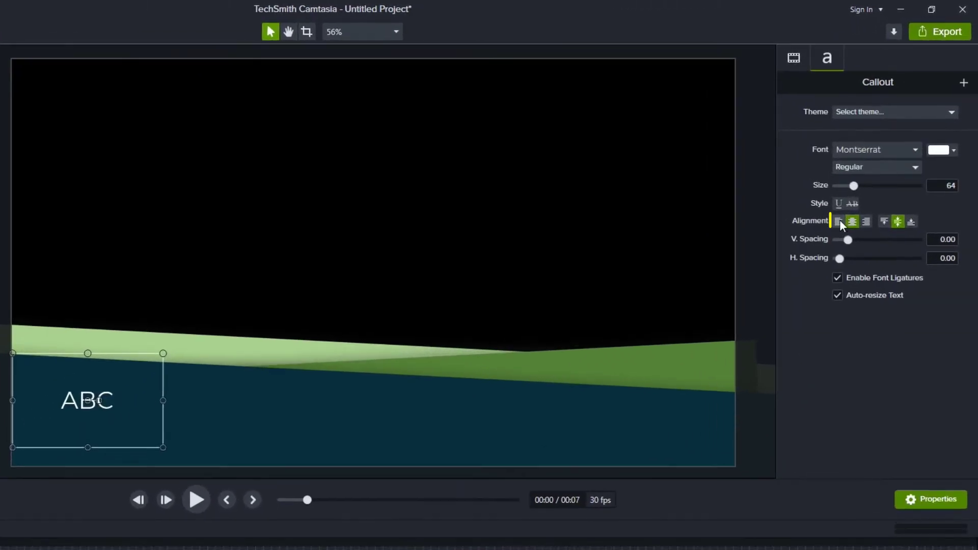
pyautogui.click(840, 221)
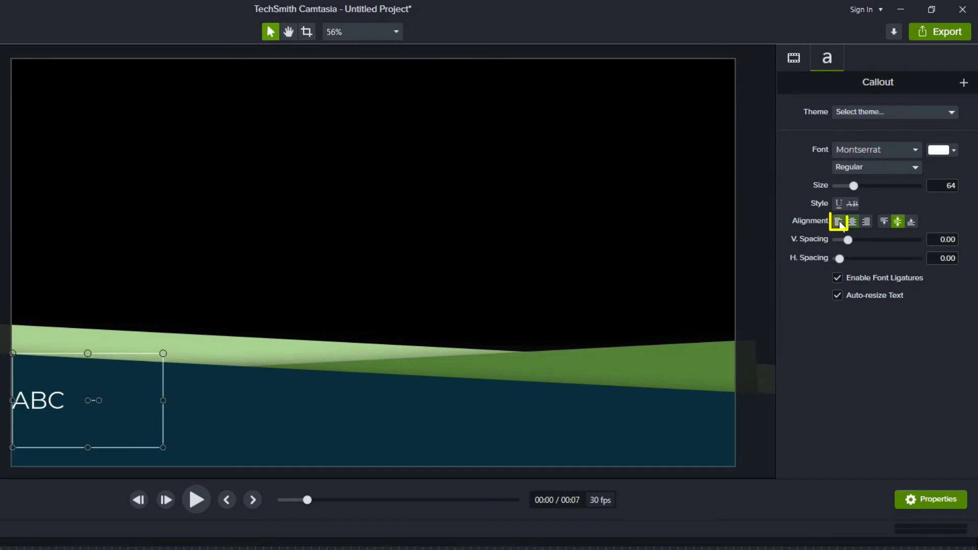
# Change the callout's font to Lato from the Cam Answers theme and set its size to 80
pyautogui.click(892, 154)
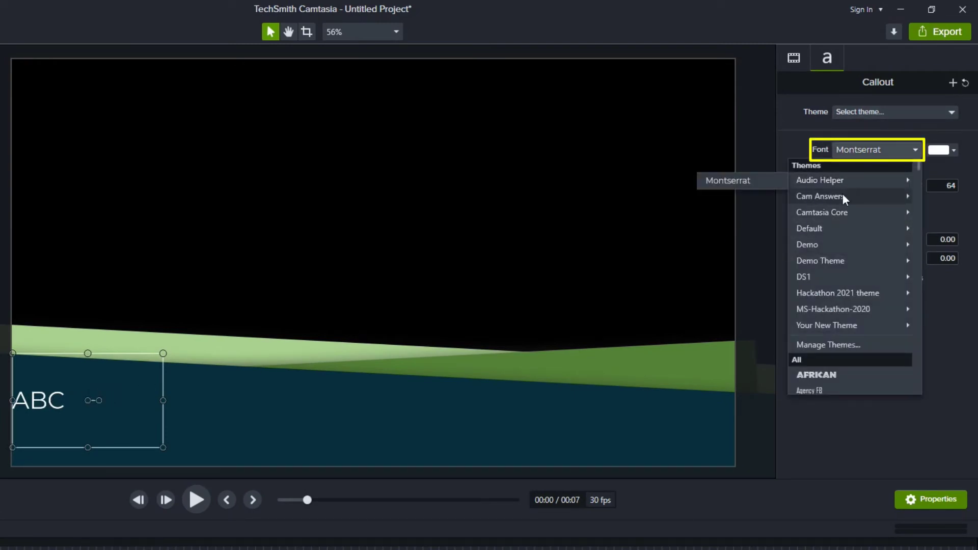
pyautogui.moveTo(842, 195)
pyautogui.click(742, 198)
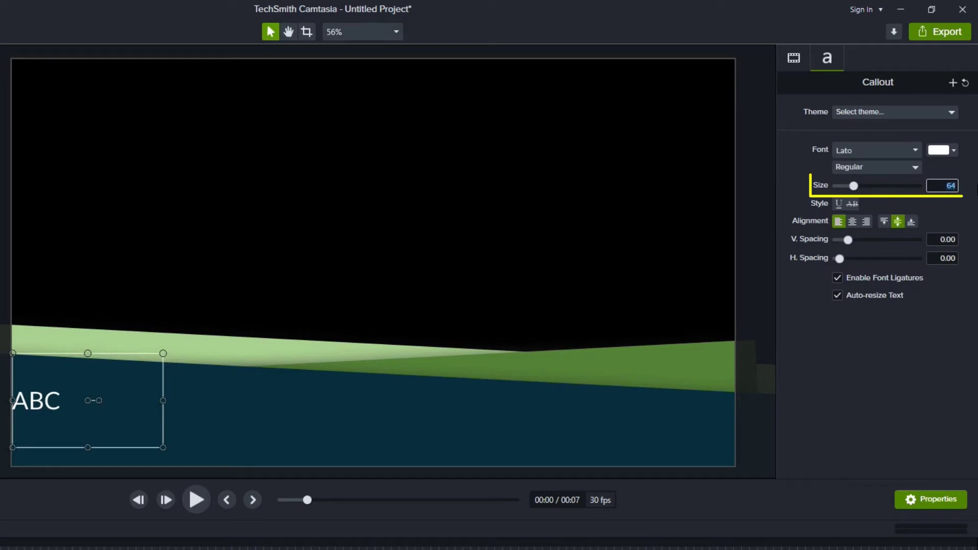
pyautogui.write('80')
# Replace the placeholder text with the presenter's full name and position it slightly inside the canvas's left edge on the dark blue shape
pyautogui.doubleClick(42, 401)
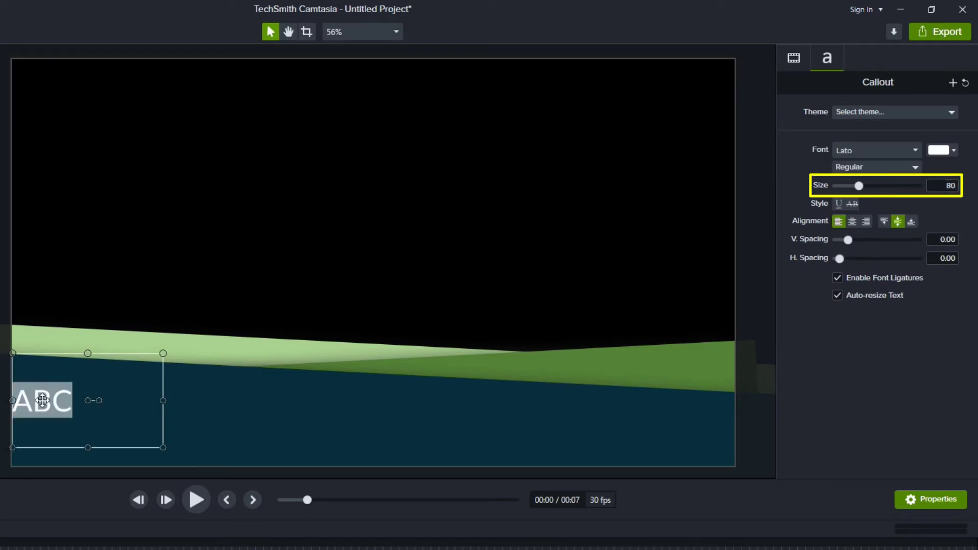
pyautogui.write('Ron Hogue')
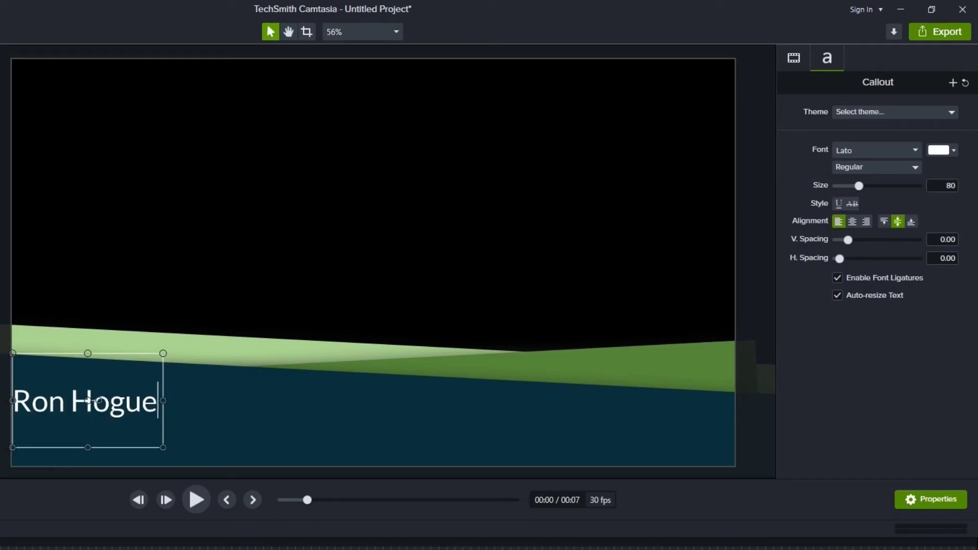
pyautogui.moveTo(87, 401); pyautogui.dragTo(54, 397)
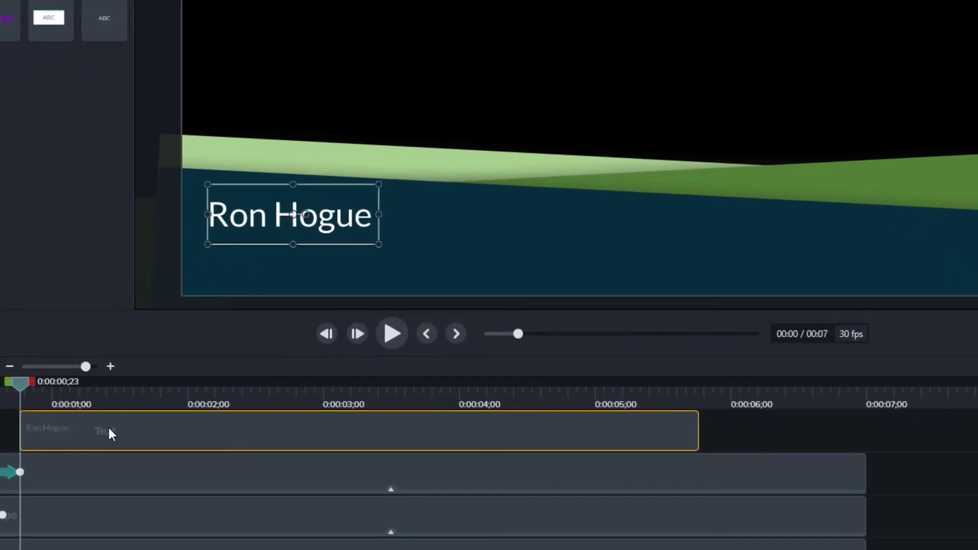
# Duplicate the name callout and place the copy directly below the original
pyautogui.hotkey('ctrl', 'c')
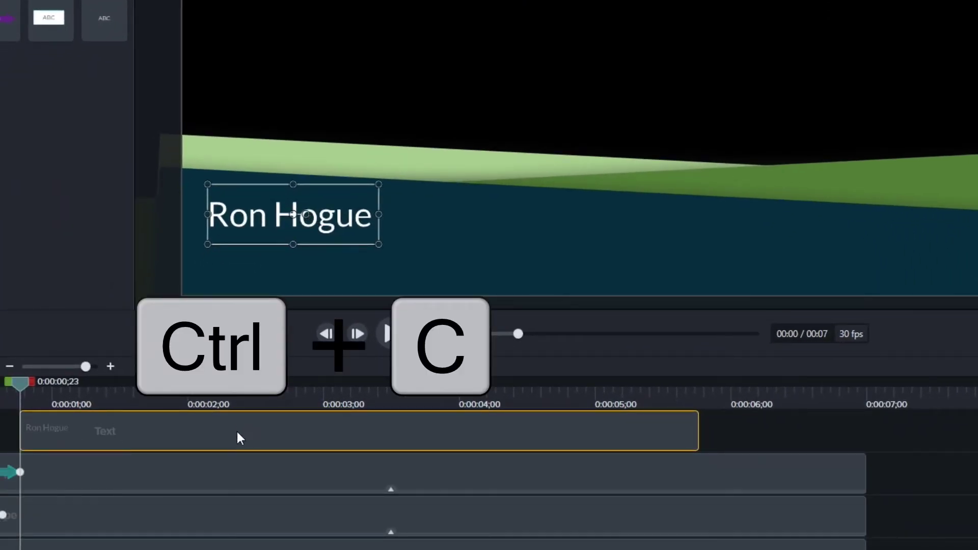
pyautogui.hotkey('ctrl', 'v')
pyautogui.moveTo(263, 210); pyautogui.dragTo(251, 264)
# Change the lower callout's text to "CamMastery.com" and widen its box so the text fits at full size
pyautogui.doubleClick(249, 266)
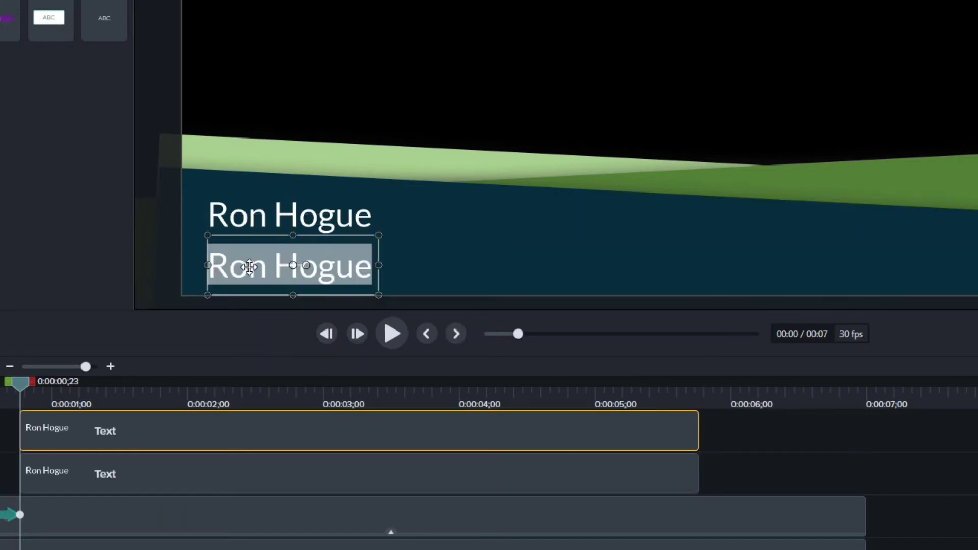
pyautogui.write('CamMastery.com')
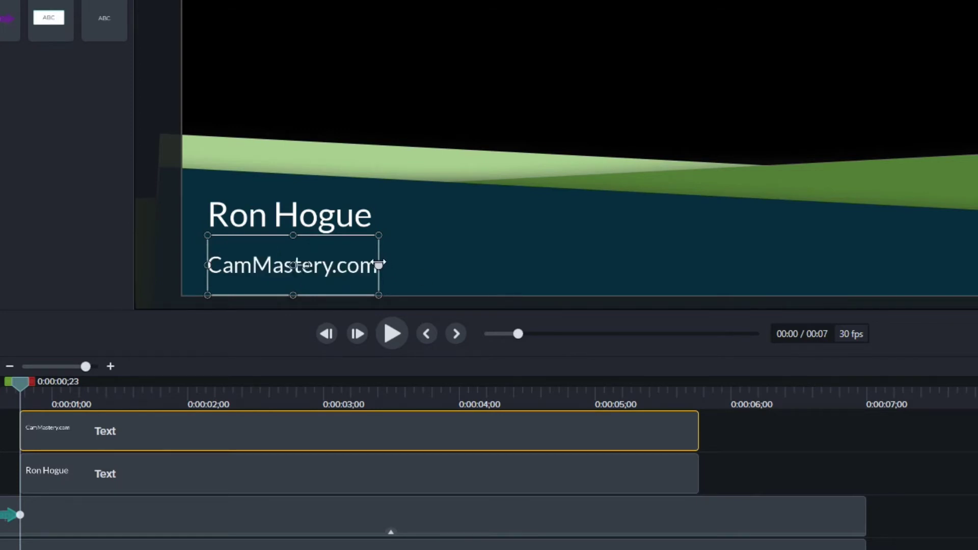
pyautogui.moveTo(378, 264); pyautogui.dragTo(517, 266)
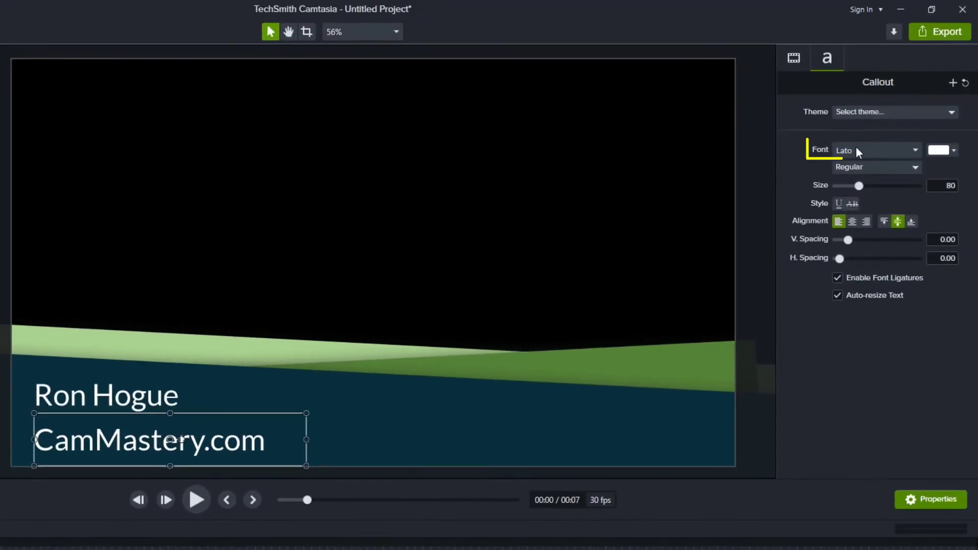
# Set the CamMastery.com callout's font to Lato Black and move it up slightly, closer to the name
pyautogui.click(856, 148)
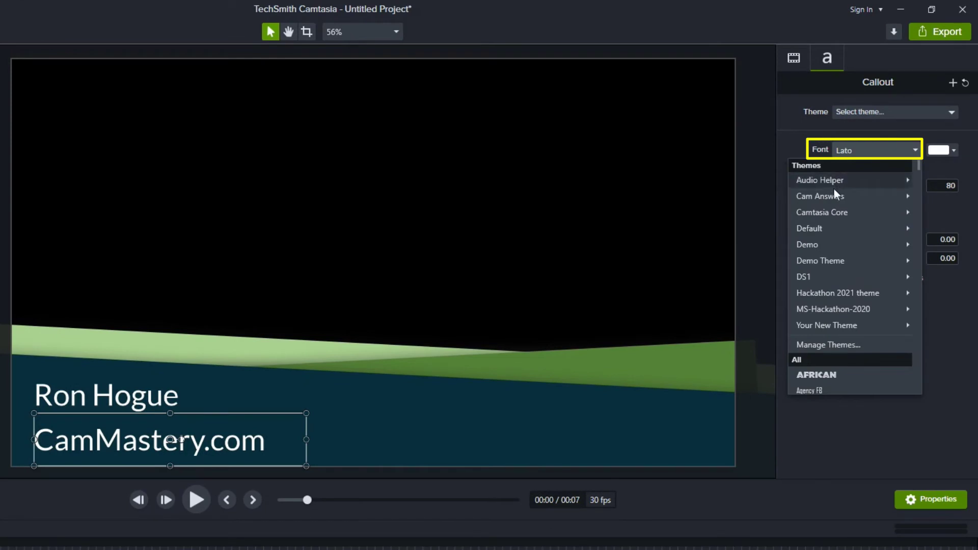
pyautogui.moveTo(836, 196)
pyautogui.click(730, 214)
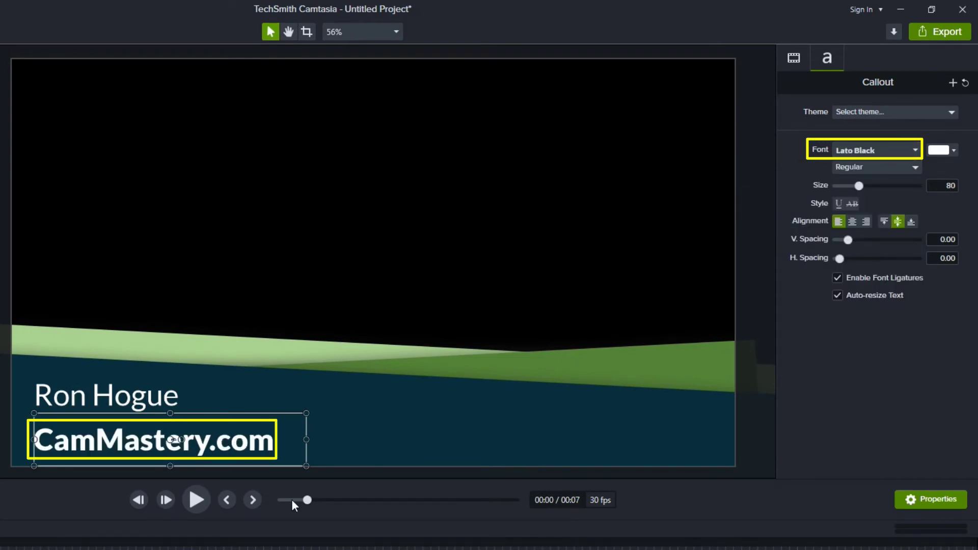
pyautogui.moveTo(176, 443); pyautogui.dragTo(177, 436)
pyautogui.click(181, 468)
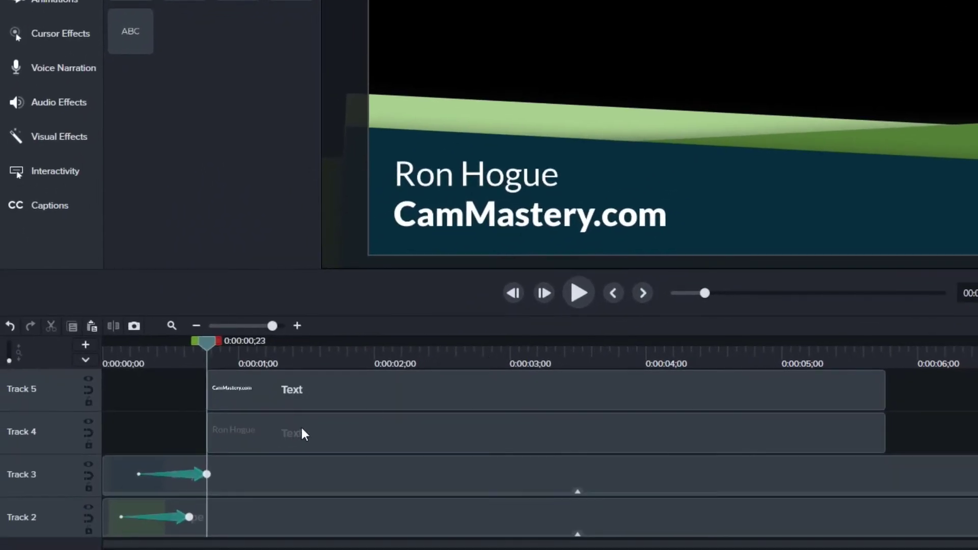
# Add an animation to the name callout's clip, placed from the clip's start to 0:00:01;08
pyautogui.click(139, 513)
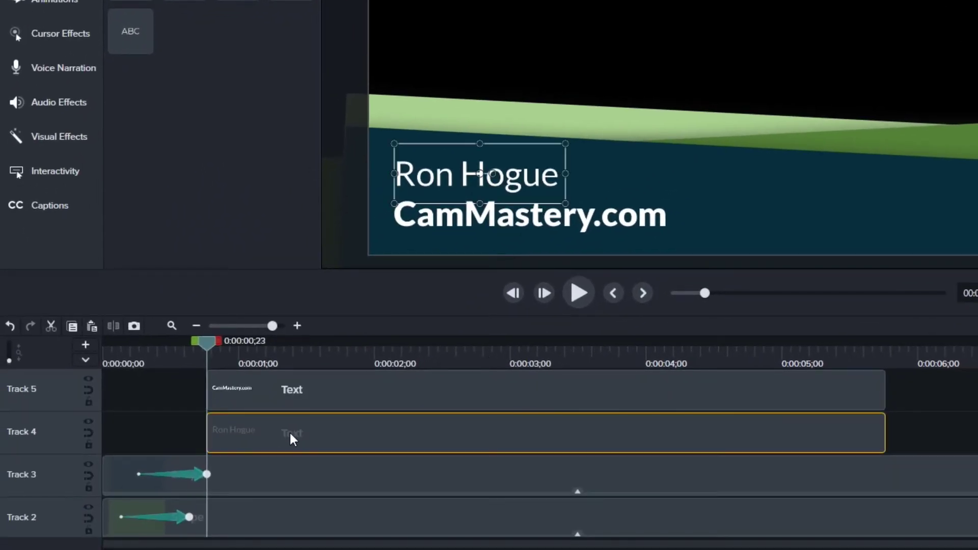
pyautogui.moveTo(291, 364); pyautogui.dragTo(493, 361)
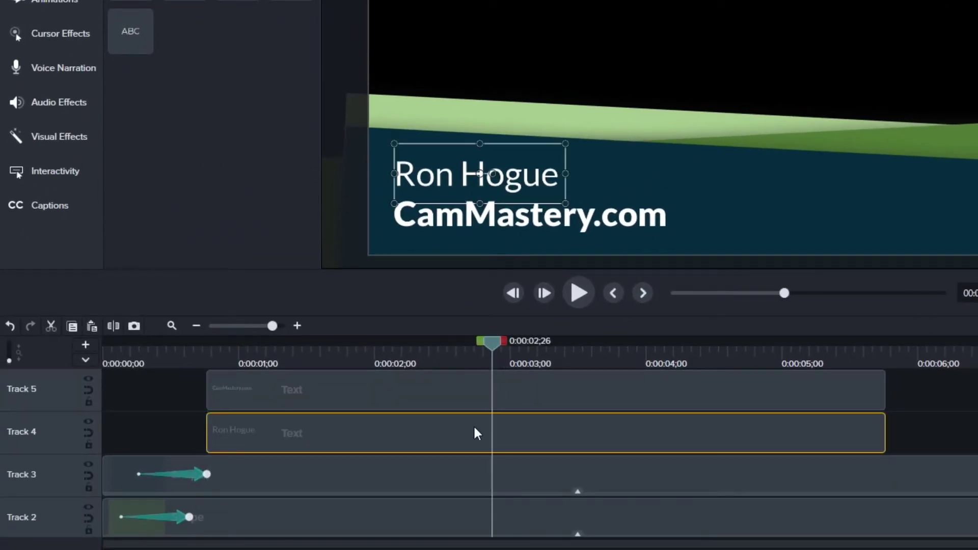
pyautogui.hotkey('shift', 'a')
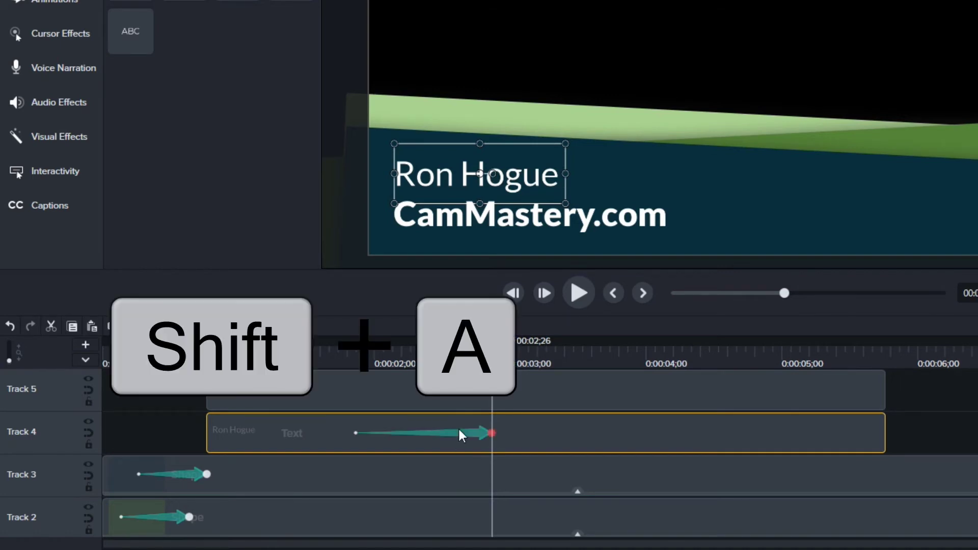
pyautogui.moveTo(471, 434); pyautogui.dragTo(275, 432)
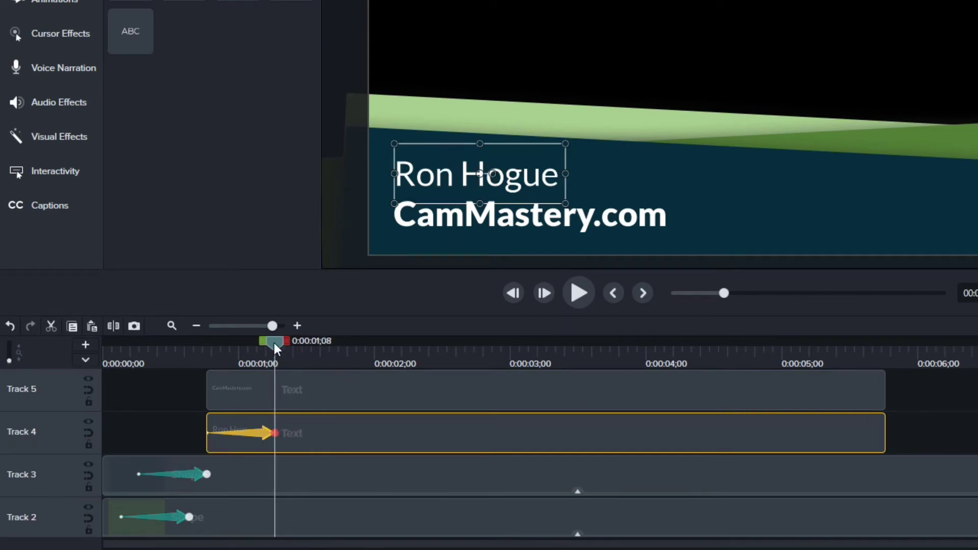
# At 0:00:00;23, move the name callout off the canvas's left edge to X -1160.0, keeping Y at -350.5, and preview the entrance
pyautogui.moveTo(274, 343); pyautogui.dragTo(209, 342)
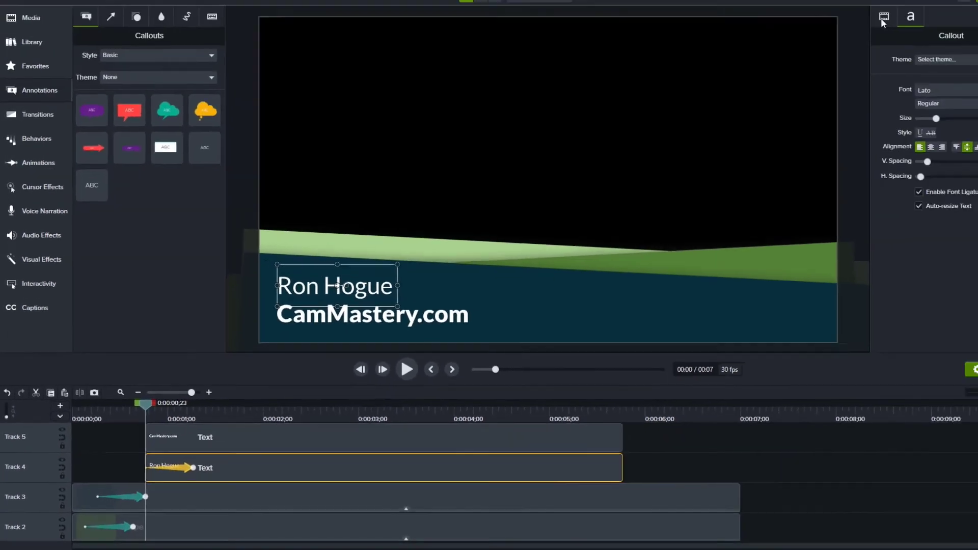
pyautogui.click(838, 44)
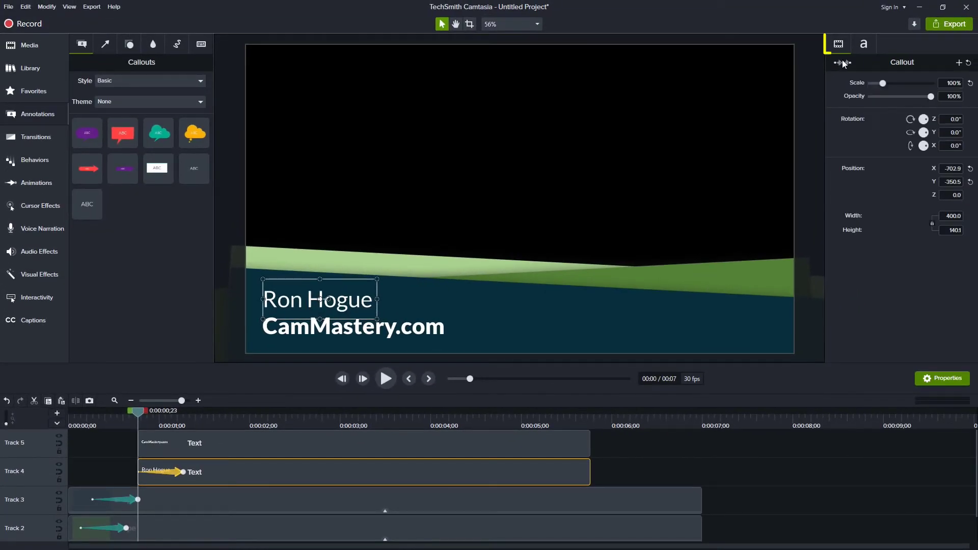
pyautogui.click(956, 181)
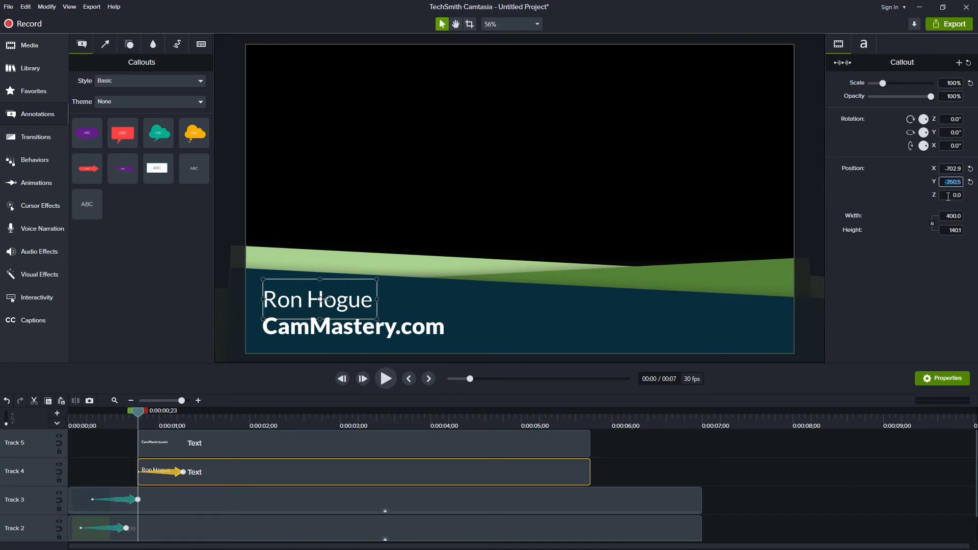
pyautogui.hotkey('ctrl', 'c')
pyautogui.moveTo(348, 302); pyautogui.dragTo(218, 302)
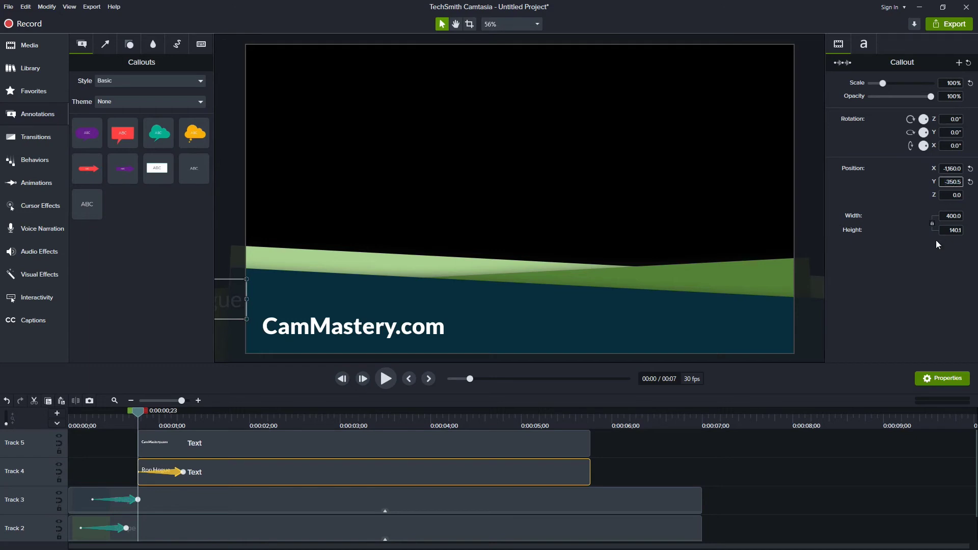
pyautogui.hotkey('ctrl', 'v')
pyautogui.click(386, 378)
pyautogui.click(385, 378)
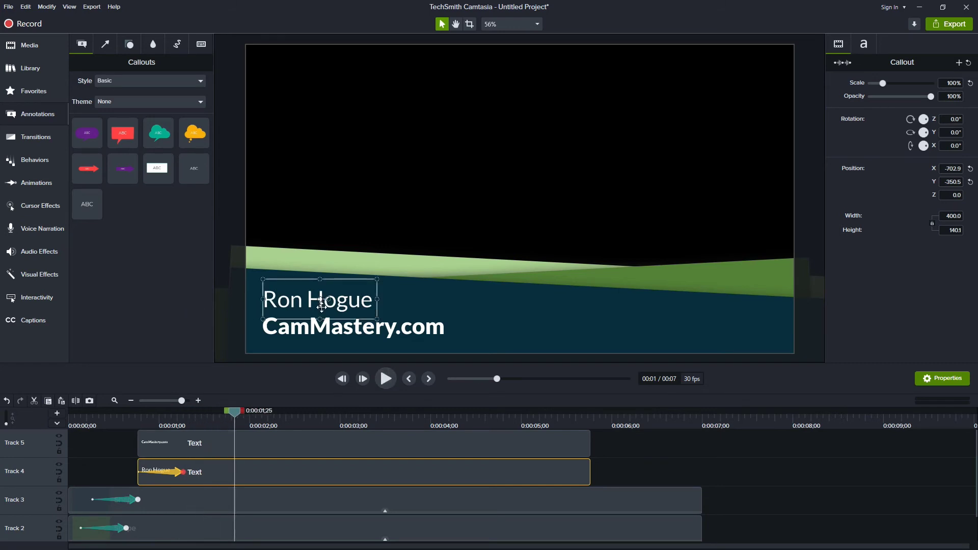
# With the playhead at 0:00:01;08, apply the Drifting behavior to the CamMastery.com callout
pyautogui.moveTo(253, 415)
pyautogui.mouseDown()
pyautogui.moveTo(273, 415)
pyautogui.moveTo(183, 414)
pyautogui.mouseUp()
pyautogui.click(242, 443)
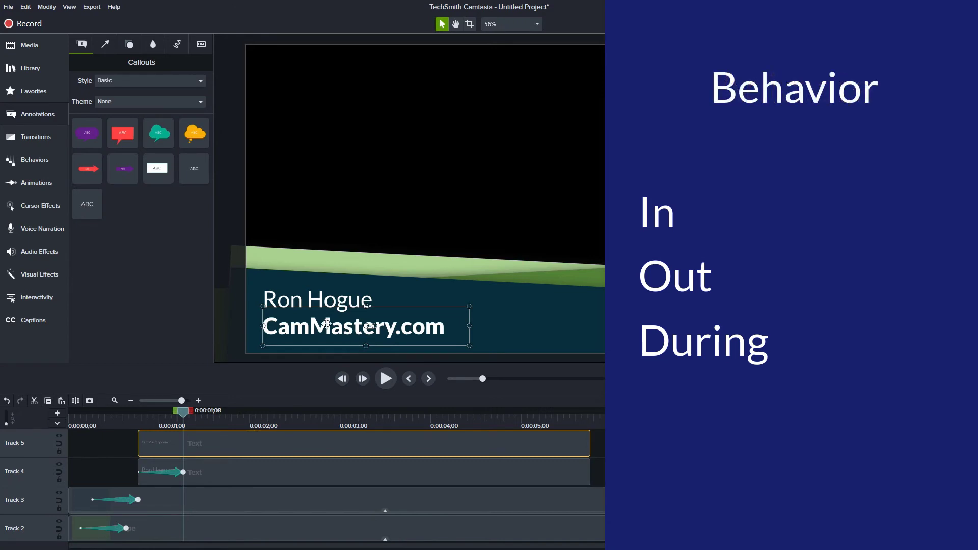
pyautogui.click(42, 162)
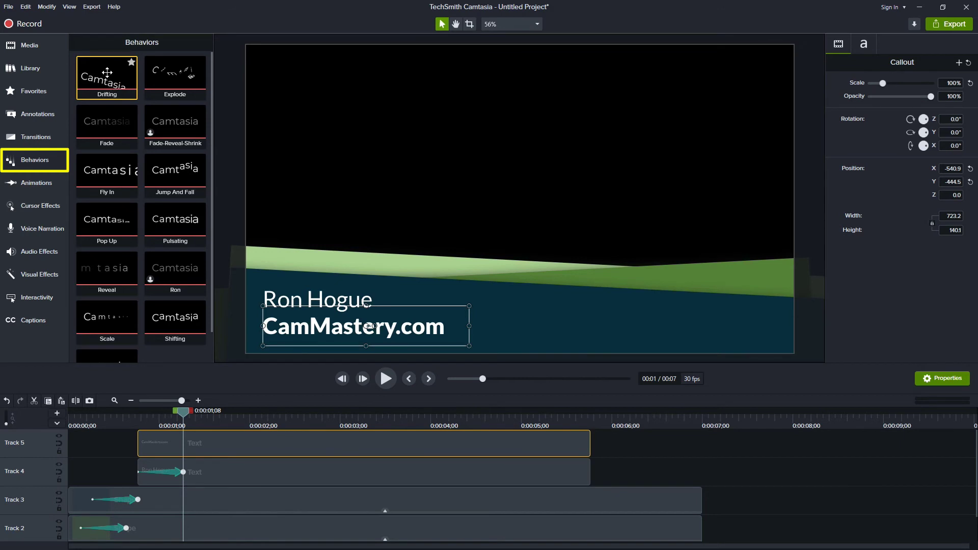
pyautogui.moveTo(106, 72); pyautogui.dragTo(305, 331)
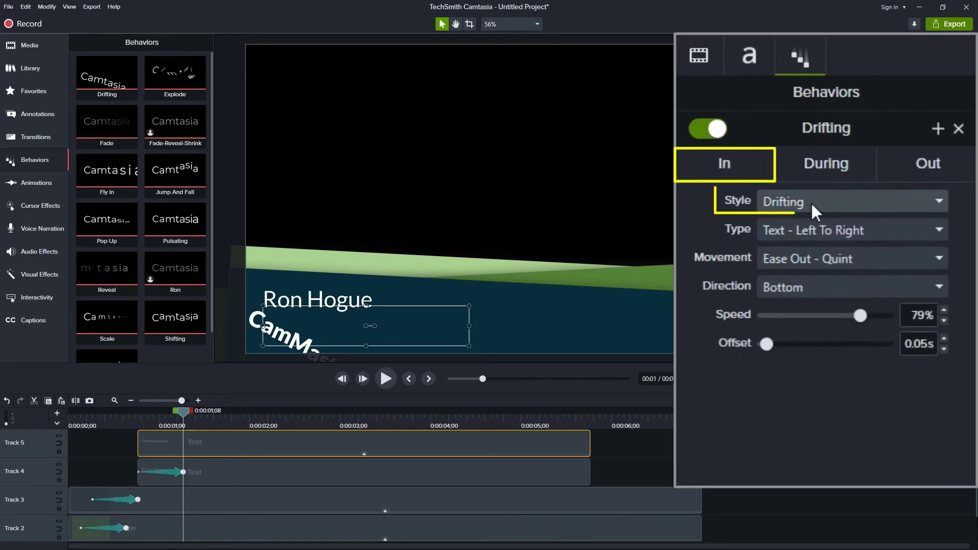
# Set the behavior's In phase to the Sliding style, Object type and Bottom direction
pyautogui.click(753, 208)
pyautogui.click(798, 462)
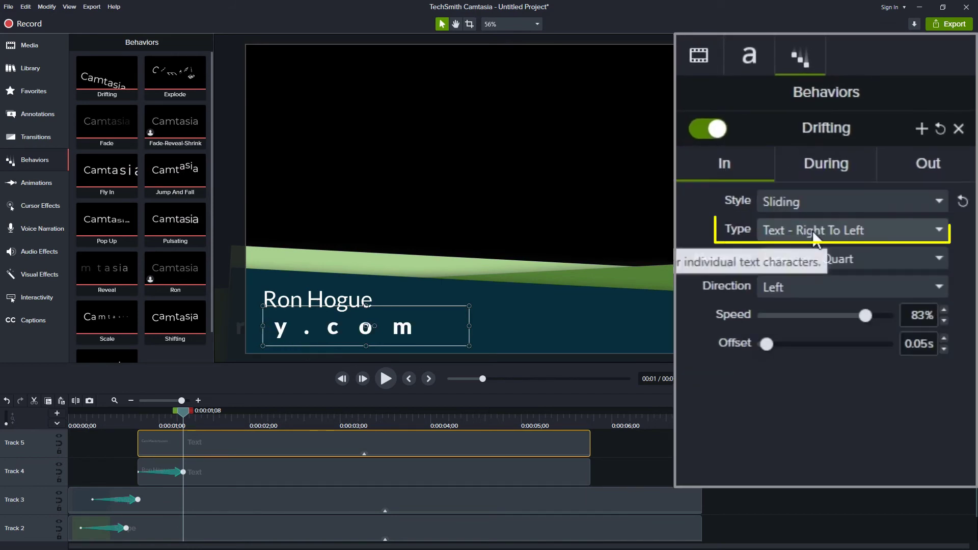
pyautogui.click(812, 230)
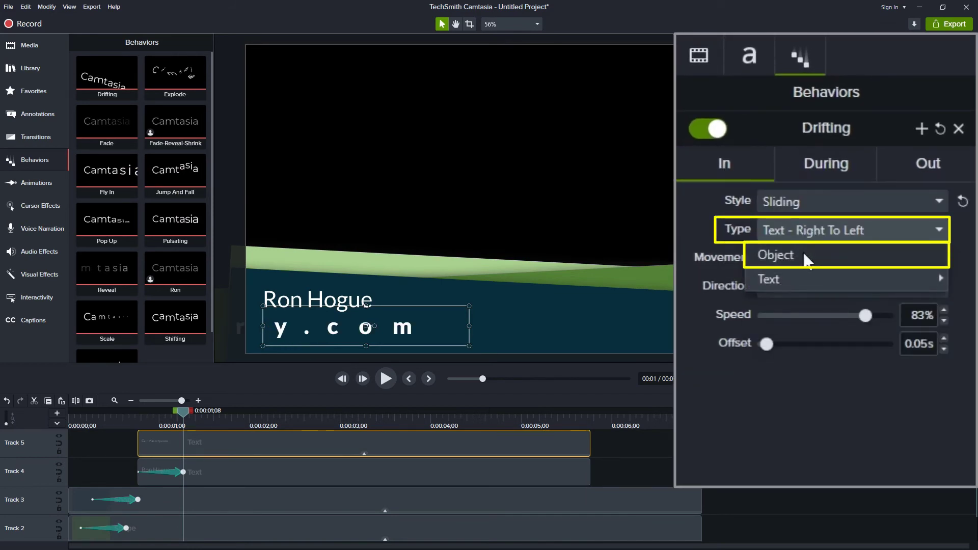
pyautogui.click(803, 250)
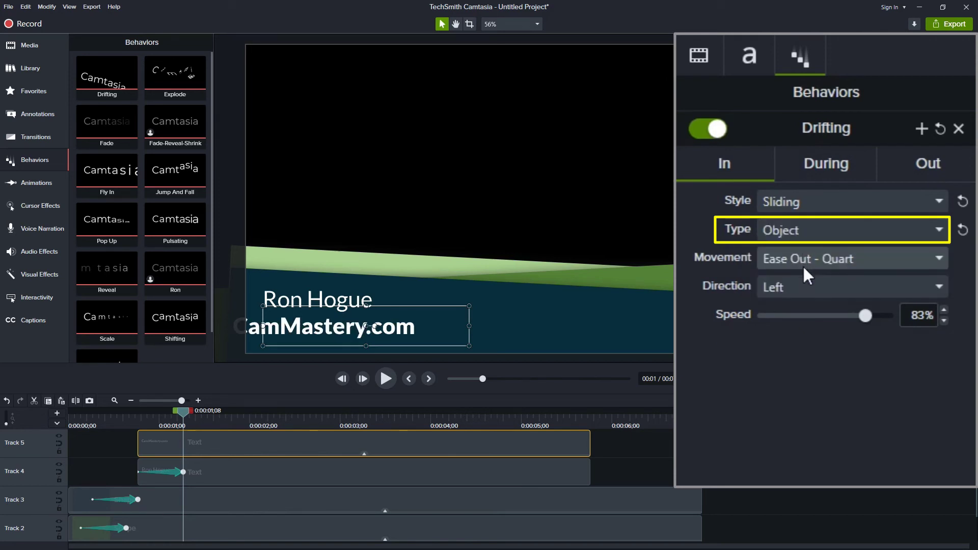
pyautogui.click(799, 286)
pyautogui.click(784, 383)
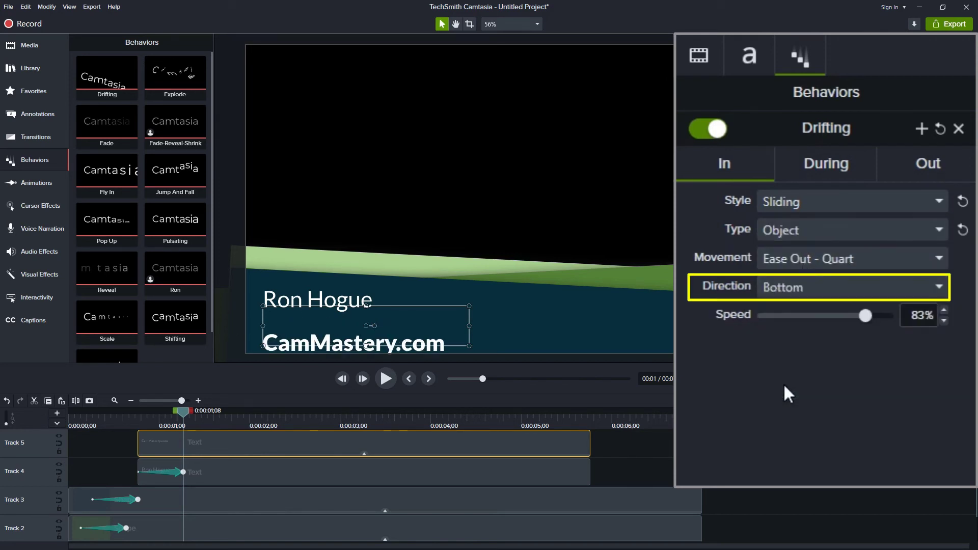
# Set the behavior's Out phase to the Sliding style, Object type and Bottom direction
pyautogui.click(922, 160)
pyautogui.click(834, 201)
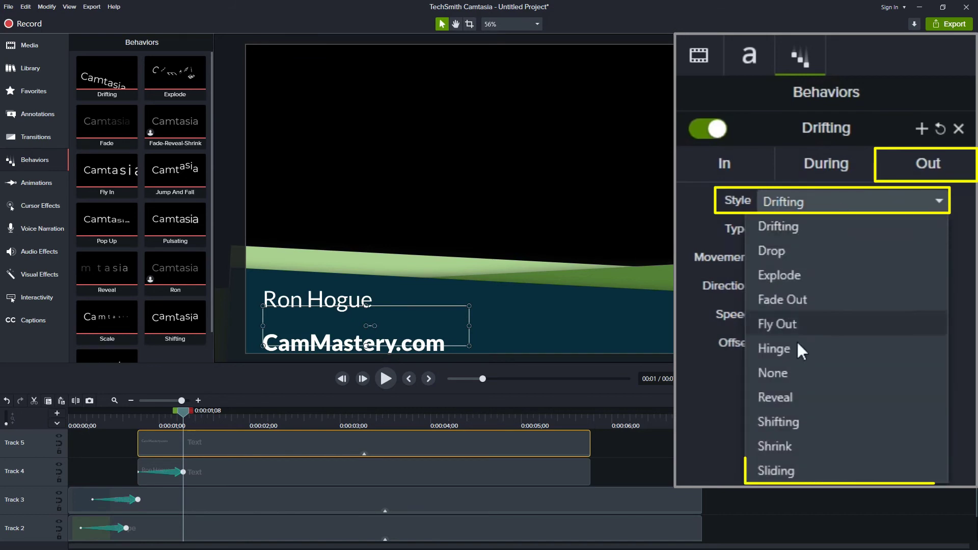
pyautogui.click(802, 471)
pyautogui.click(805, 230)
pyautogui.click(805, 258)
pyautogui.click(809, 286)
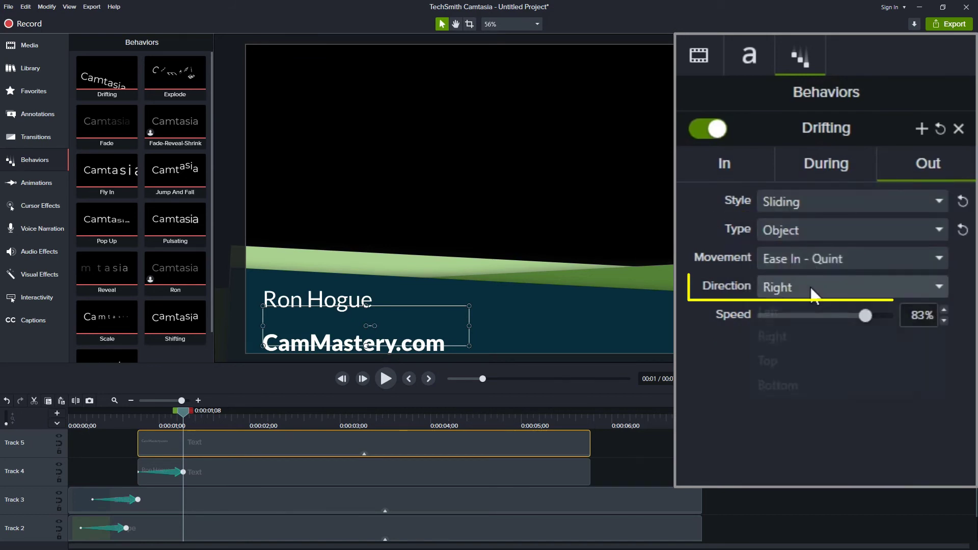
pyautogui.click(783, 388)
# Play the timeline from 0:00:00;23 to check how the website text enters
pyautogui.click(138, 411)
pyautogui.press('space')
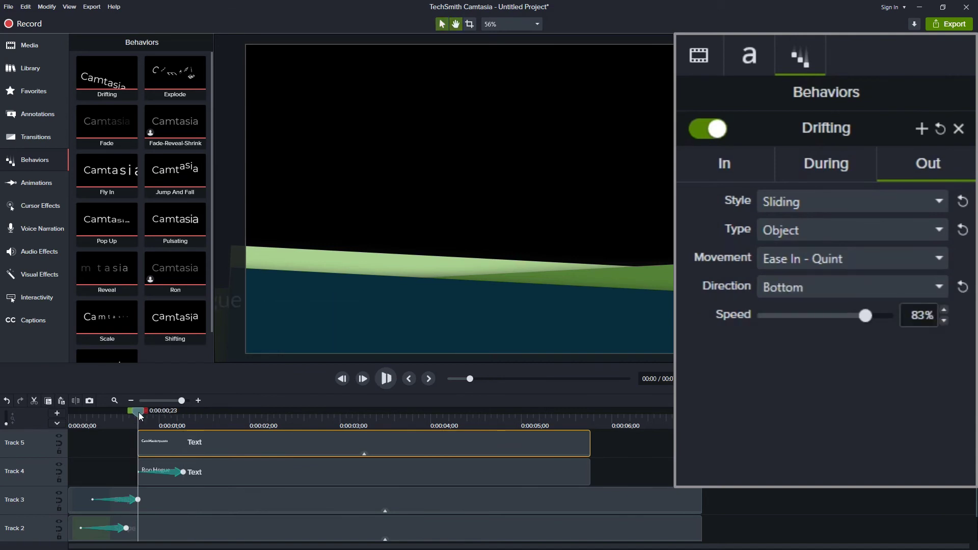
pyautogui.press('space')
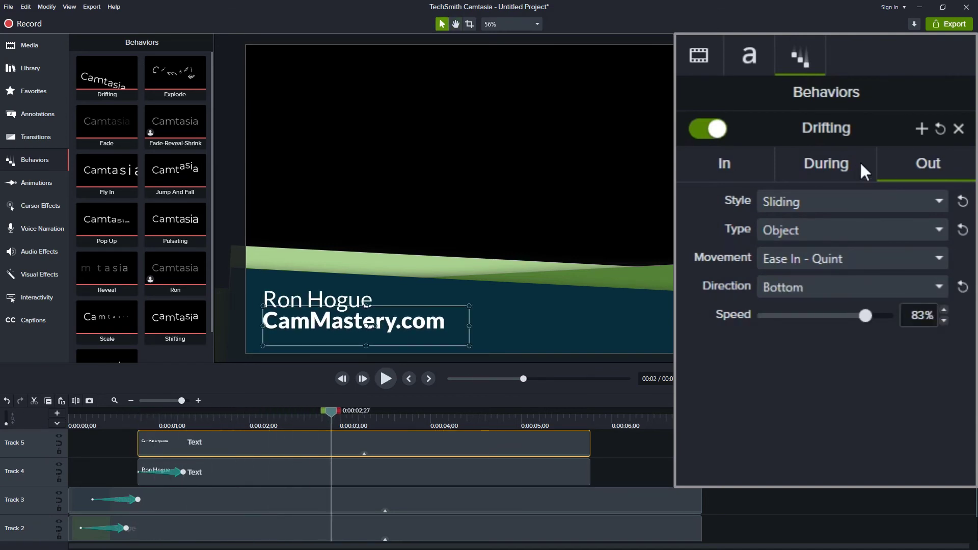
# Set the behavior's During style to Fading and preview the text animations from 0:00:00;23
pyautogui.click(832, 161)
pyautogui.click(807, 200)
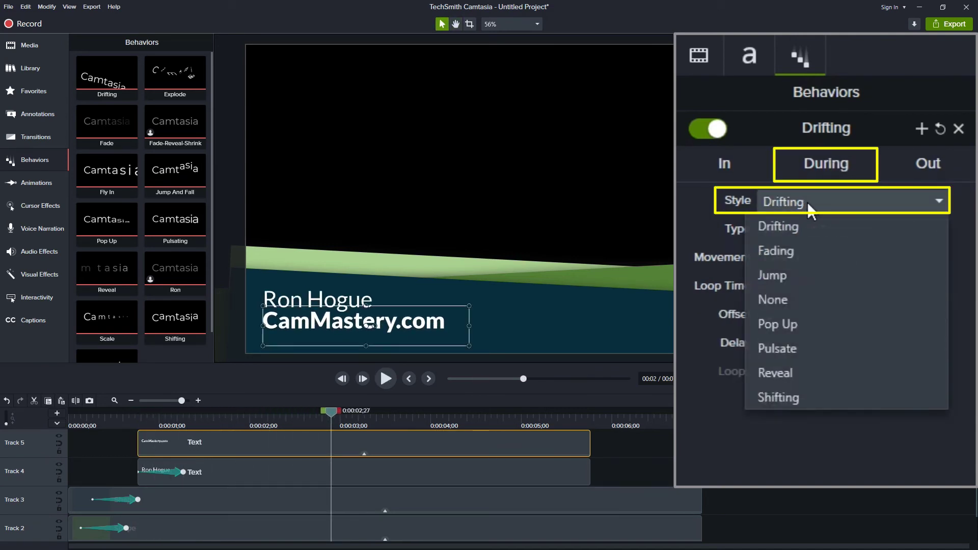
pyautogui.click(781, 251)
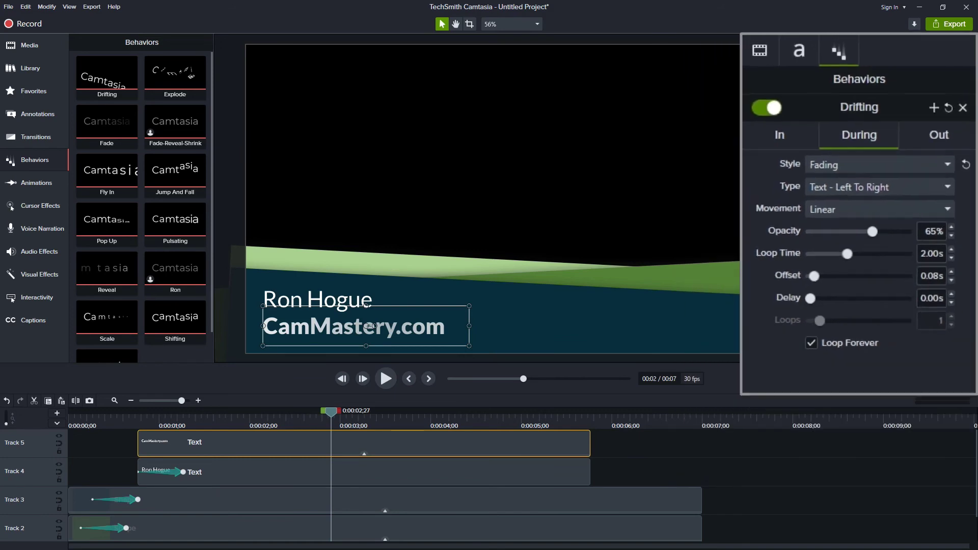
pyautogui.moveTo(331, 411); pyautogui.dragTo(138, 414)
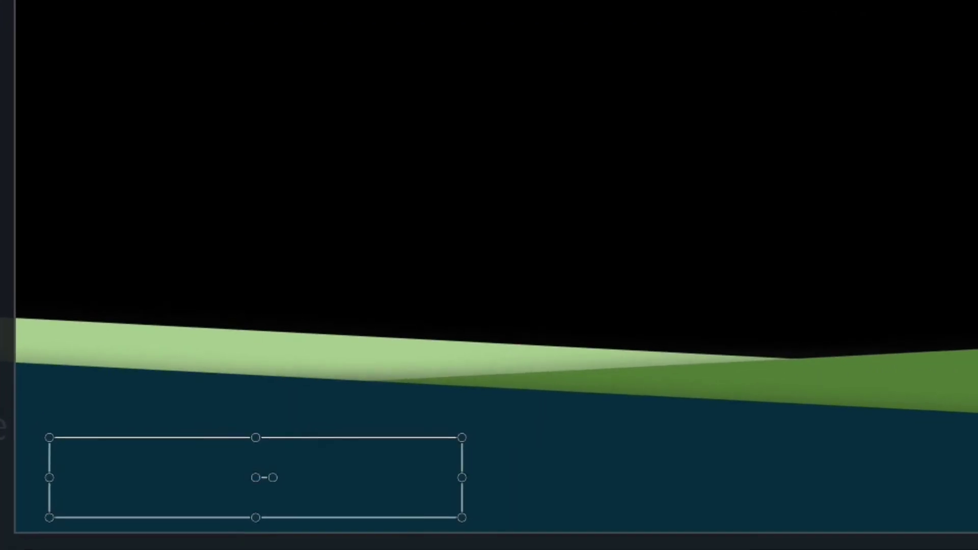
pyautogui.press('space')
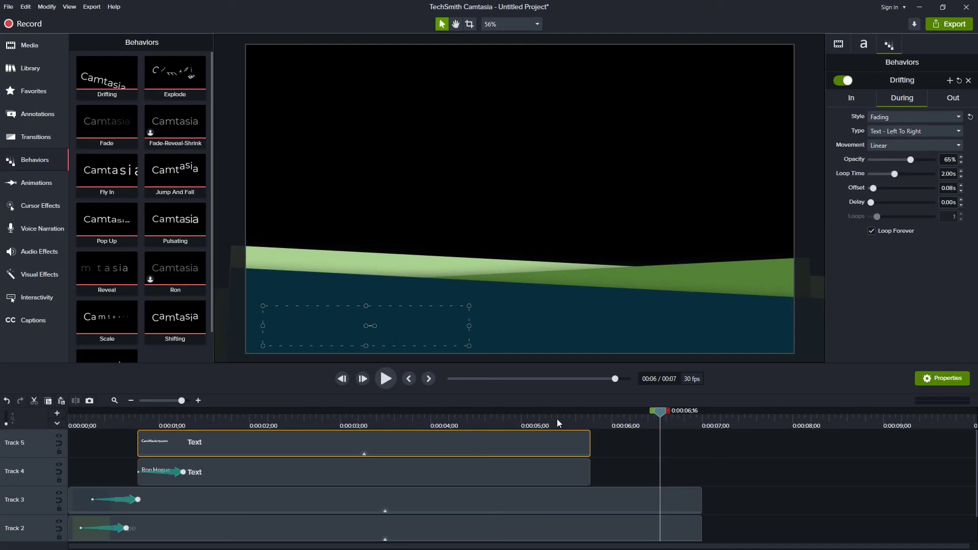
# Apply the Restore animation at 0:00:05;11 to the name callout and all three shape clips together
pyautogui.click(554, 419)
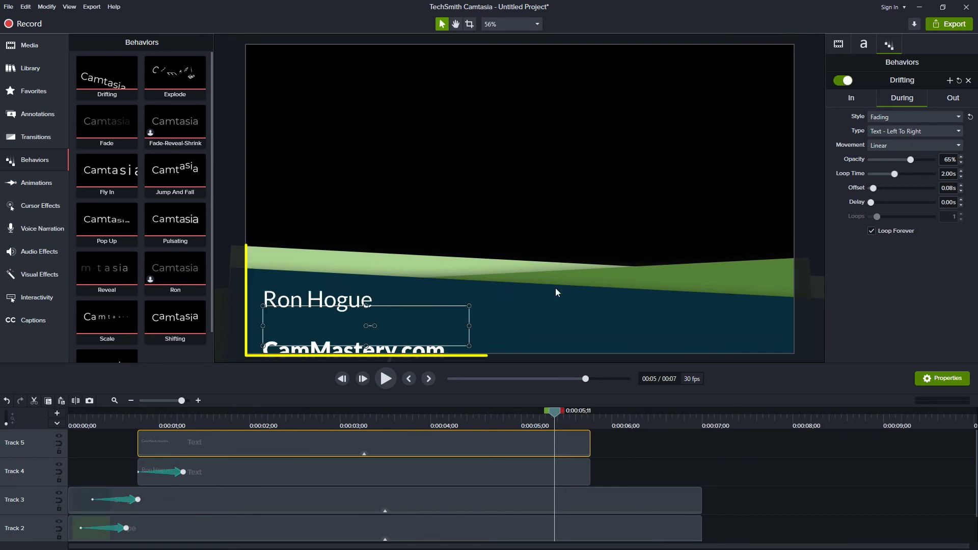
pyautogui.click(659, 462)
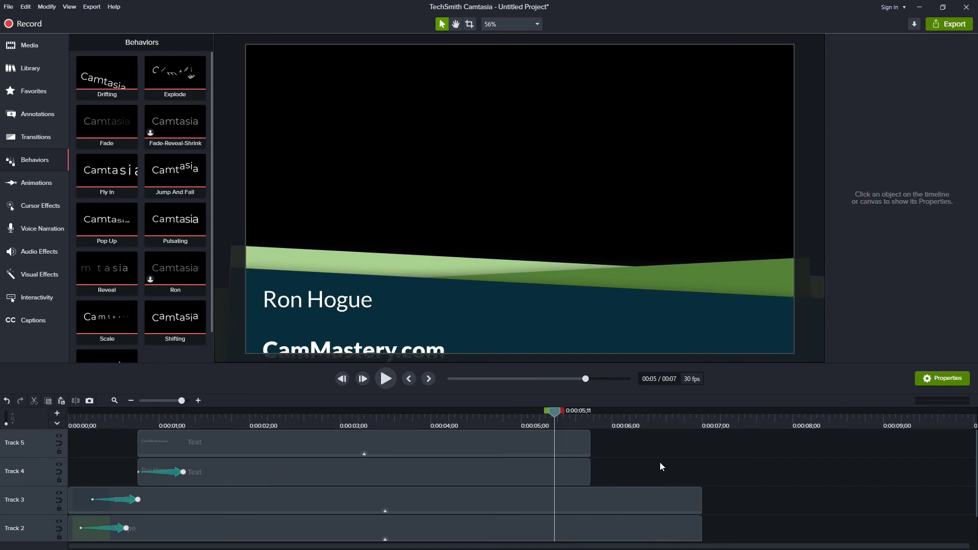
pyautogui.moveTo(760, 472); pyautogui.dragTo(556, 546)
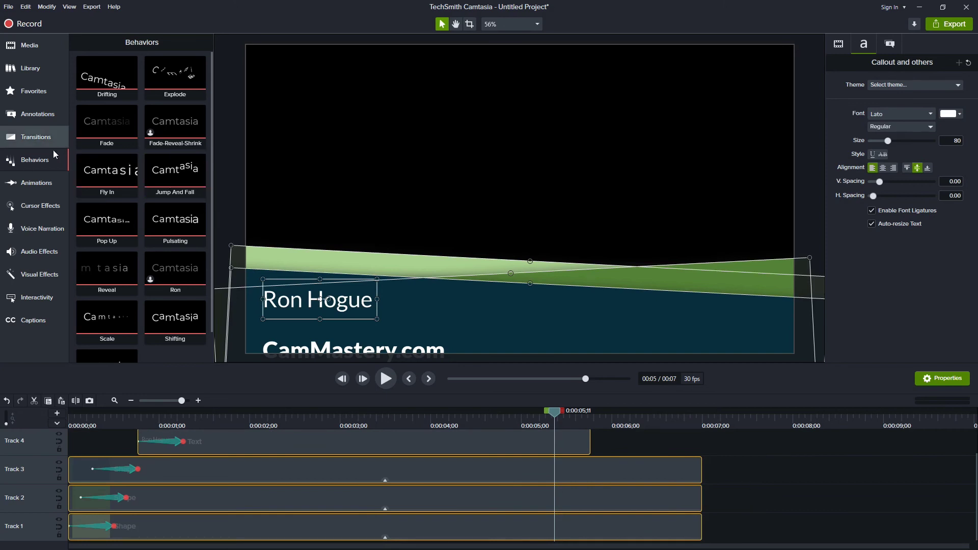
pyautogui.click(43, 189)
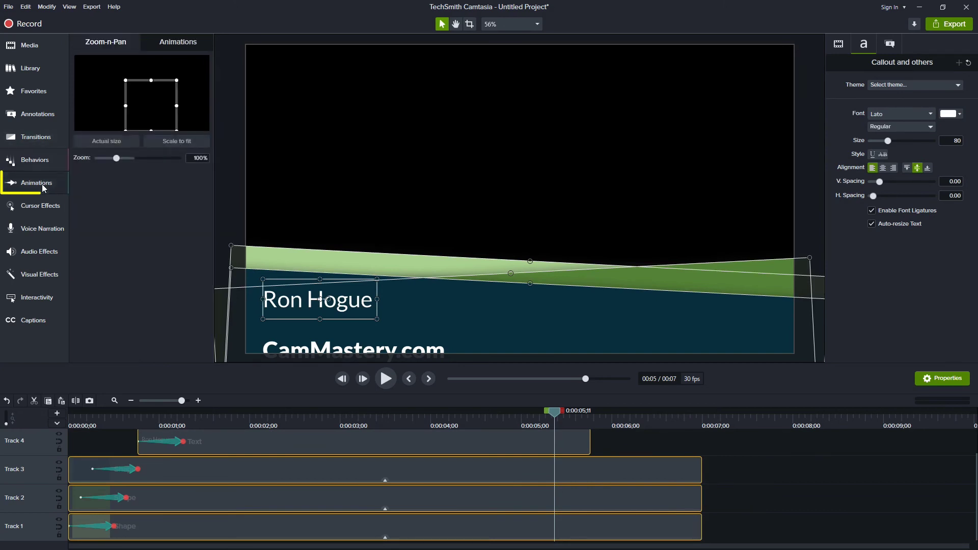
pyautogui.click(182, 45)
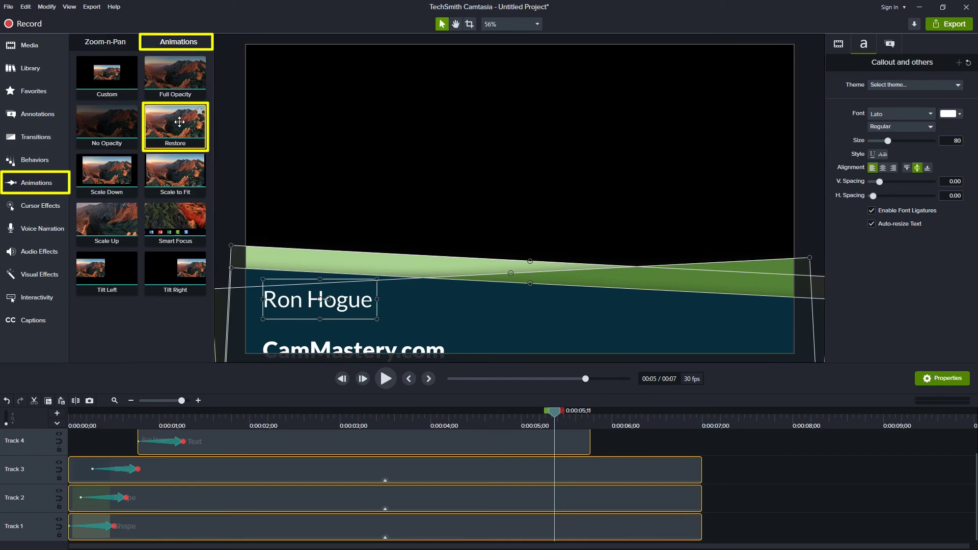
pyautogui.moveTo(179, 122); pyautogui.dragTo(555, 484)
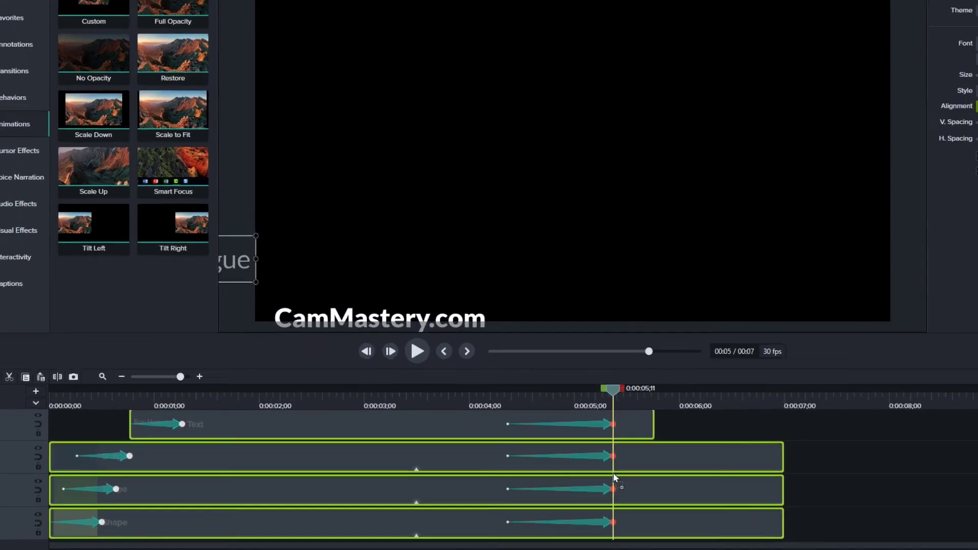
pyautogui.moveTo(614, 478); pyautogui.dragTo(619, 472)
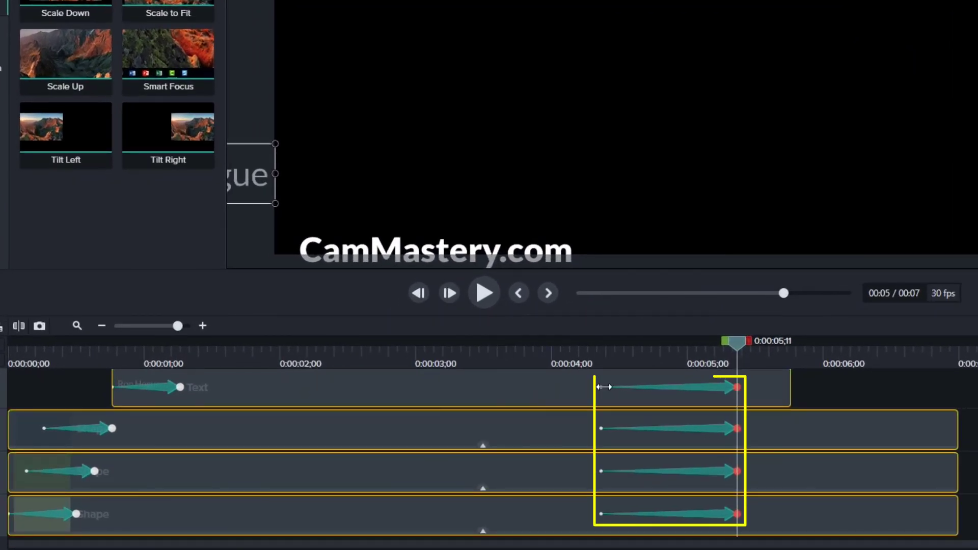
# Select the closing animations of the name callout and all three shapes and shorten them together to a duration of 00:00:00;14
pyautogui.click(724, 387)
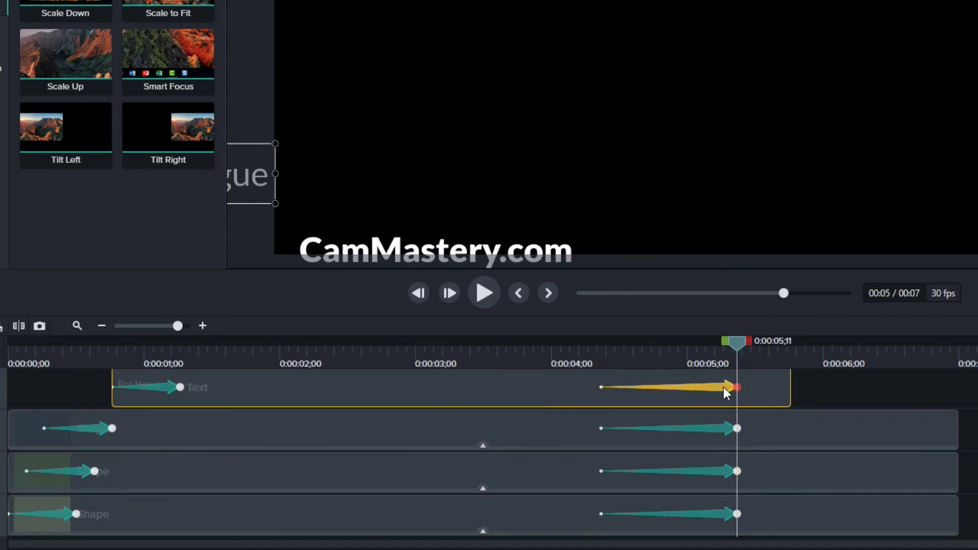
pyautogui.keyDown('ctrl'); pyautogui.click(724, 428); pyautogui.keyUp('ctrl')
pyautogui.keyDown('ctrl'); pyautogui.click(724, 472); pyautogui.keyUp('ctrl')
pyautogui.keyDown('ctrl'); pyautogui.click(720, 513); pyautogui.keyUp('ctrl')
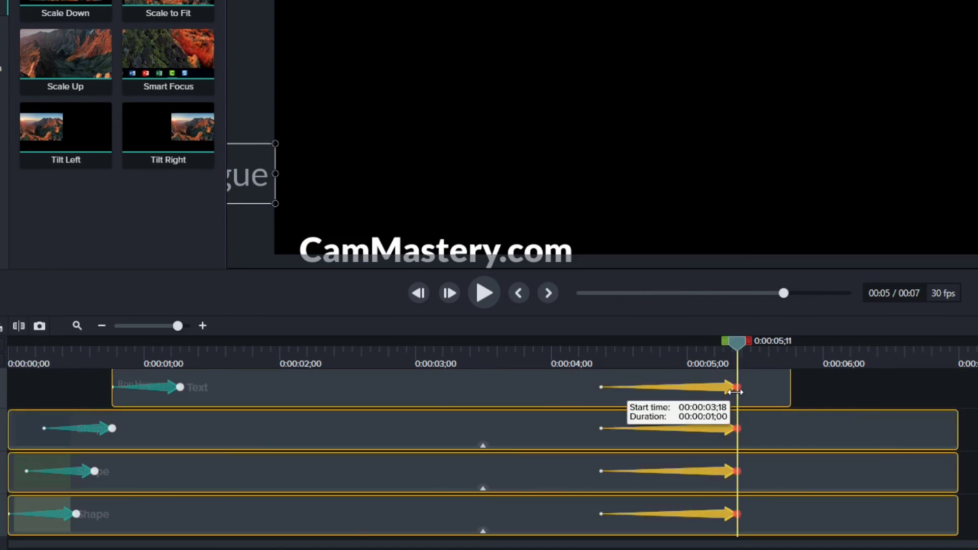
pyautogui.moveTo(735, 391); pyautogui.dragTo(665, 389)
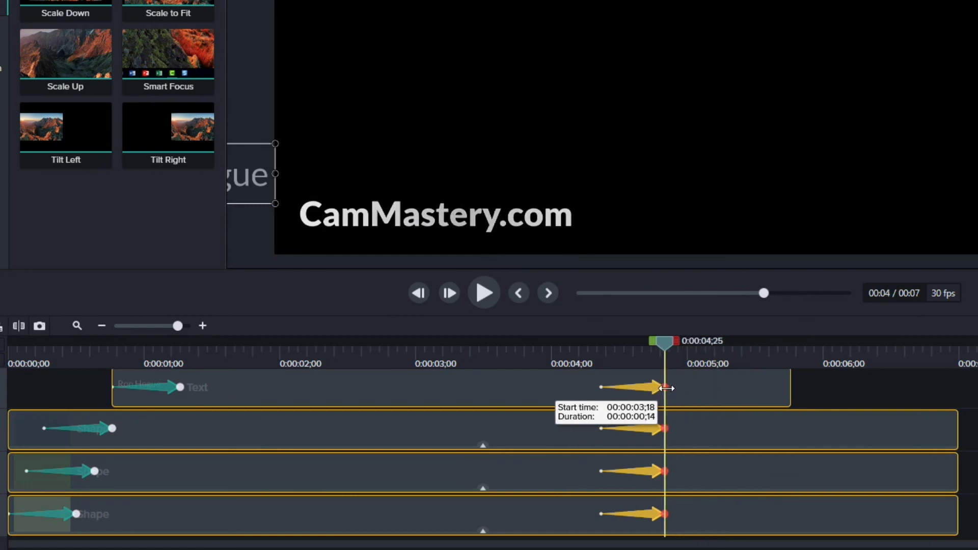
# Move the name's closing animation to its clip end, stagger each lower shape's closing animation slightly later than the one above, and preview from the start
pyautogui.click(649, 384)
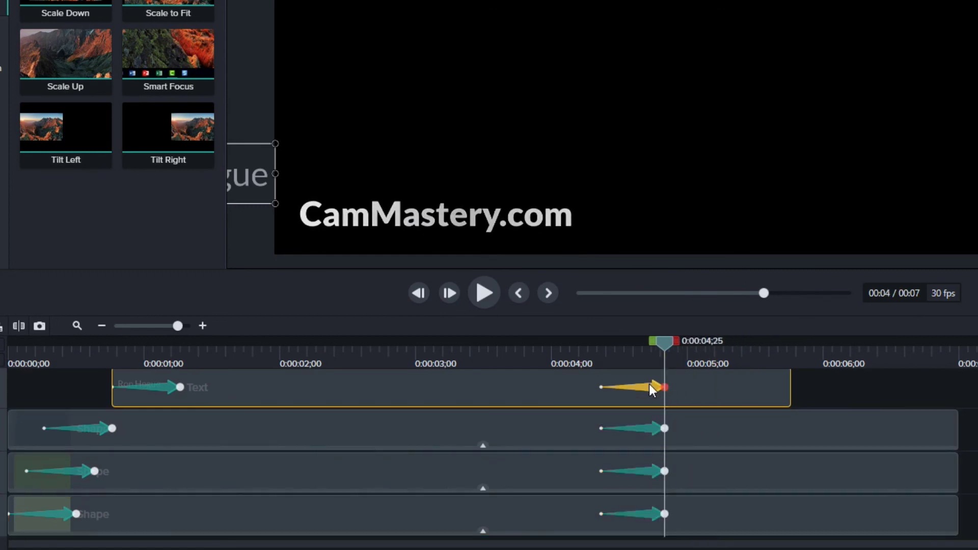
pyautogui.moveTo(649, 384); pyautogui.dragTo(770, 390)
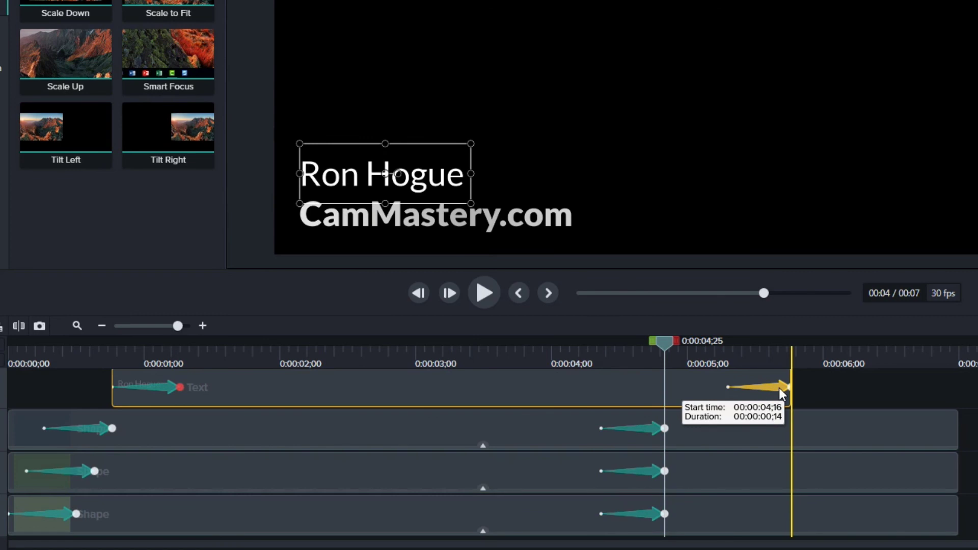
pyautogui.click(644, 429)
pyautogui.moveTo(644, 429); pyautogui.dragTo(783, 420)
pyautogui.click(653, 469)
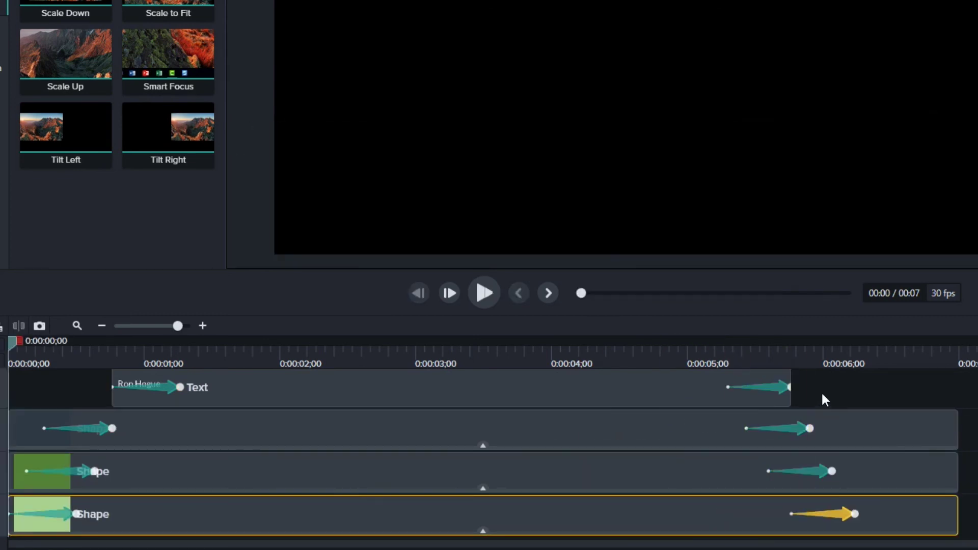
pyautogui.press('space')
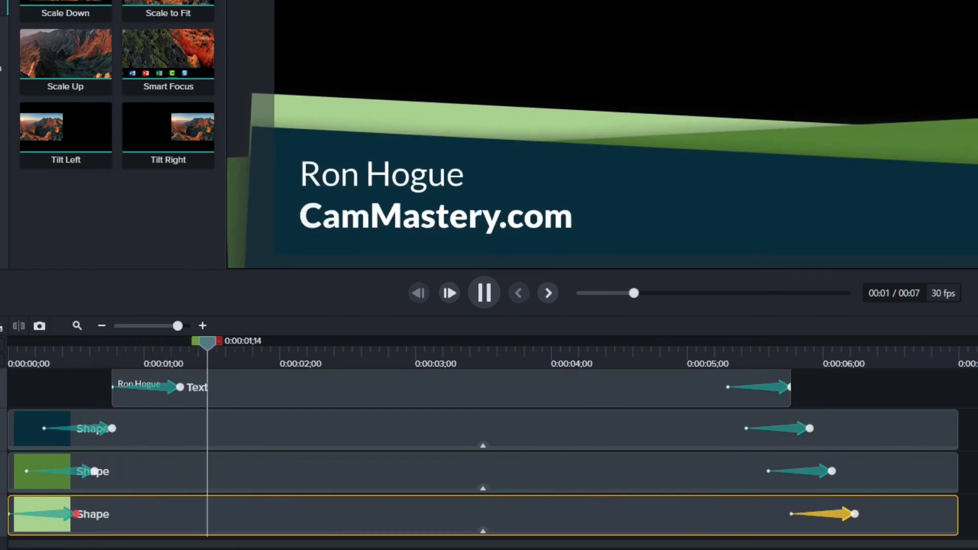